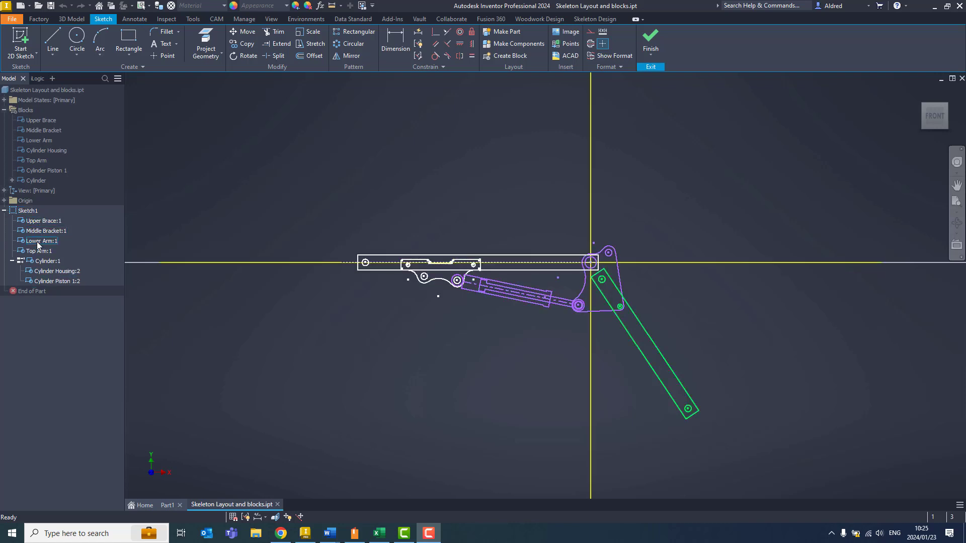
Highlight the Cylinder block and its nested housing and piston to identify them in the sketch
{"action": "left_click", "coordinate": [29, 262]}
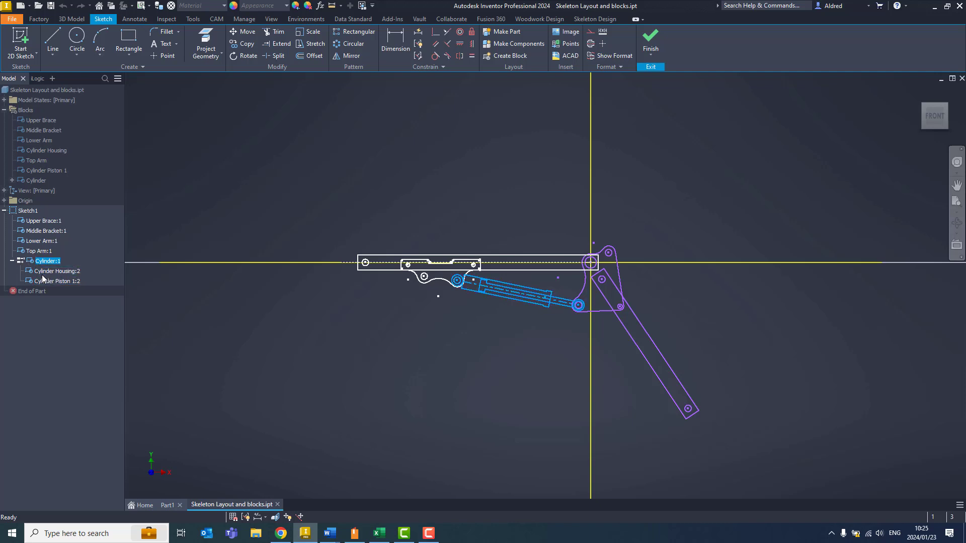
{"action": "left_click", "coordinate": [48, 272]}
{"action": "left_click", "coordinate": [53, 282]}
{"action": "middle_click_drag", "start_coordinate": [505, 358], "coordinate": [465, 349]}
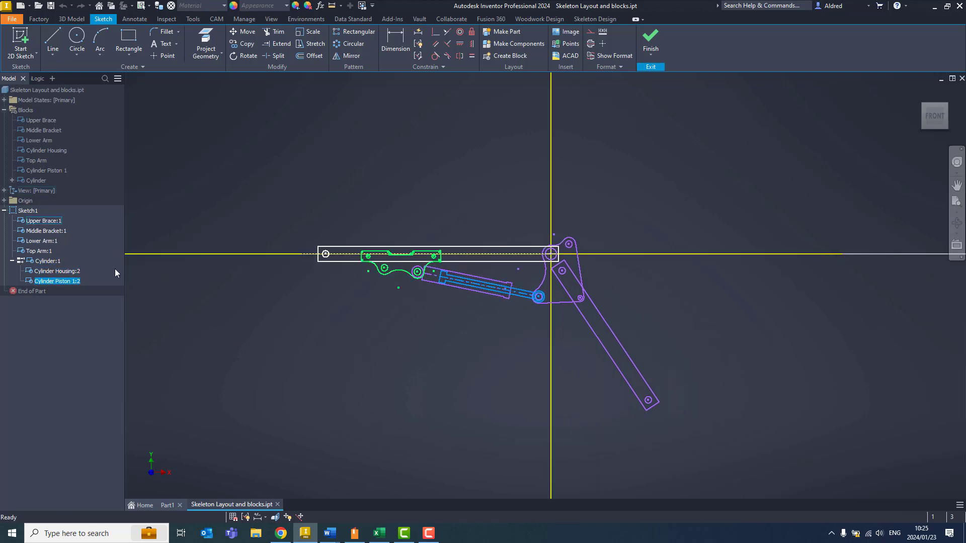
Insert a second Middle Bracket block and make its large hole's centre coincident with the original bracket's pivot hole at the origin
{"action": "left_click", "coordinate": [582, 255]}
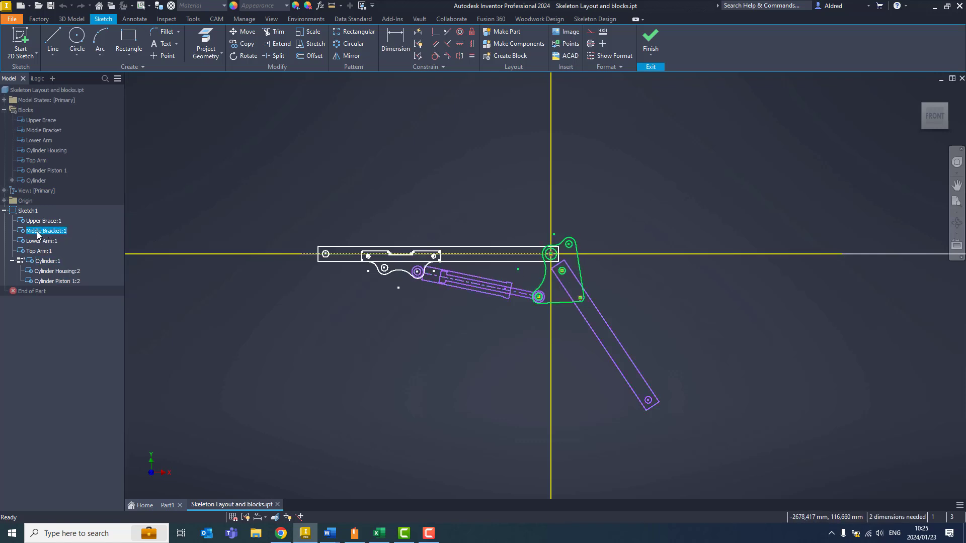
{"action": "left_click", "coordinate": [620, 190]}
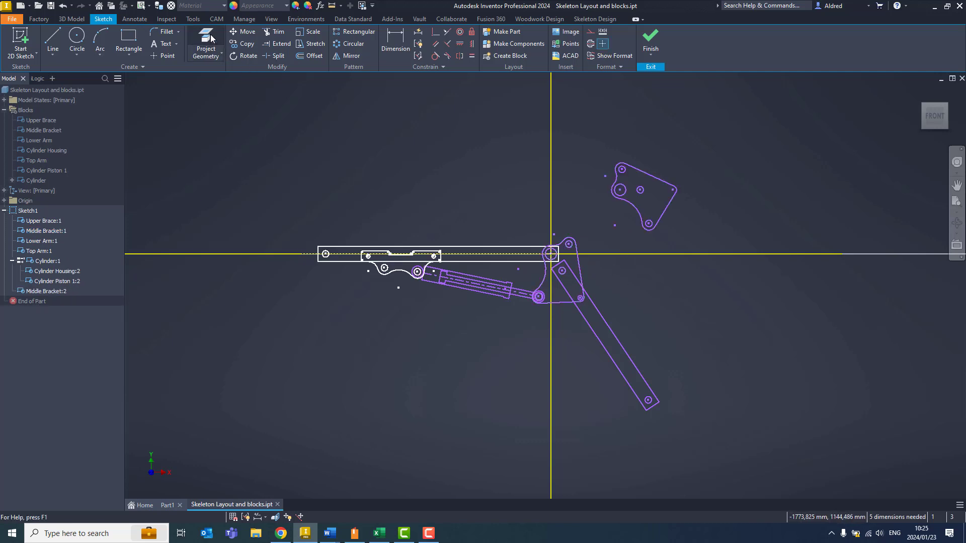
{"action": "left_click", "coordinate": [436, 32]}
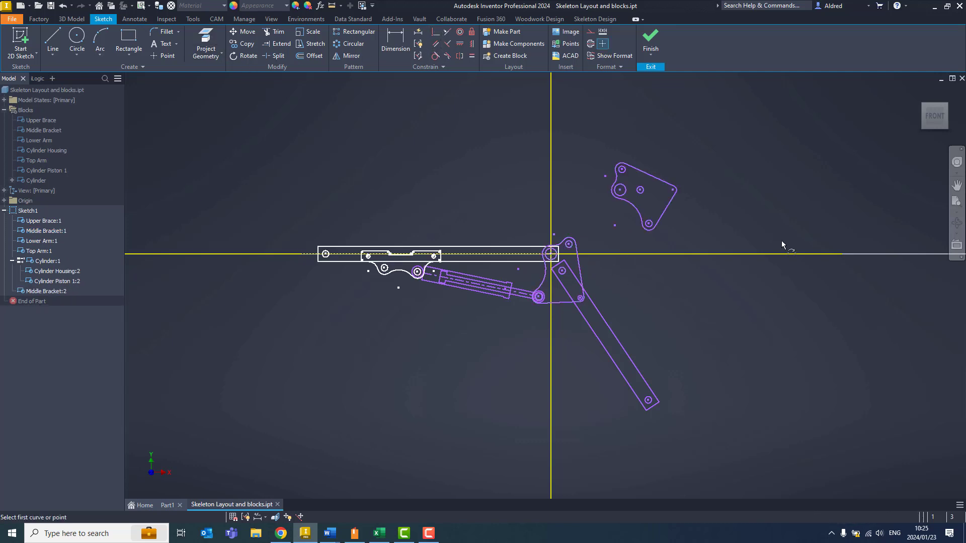
{"action": "scroll", "coordinate": [609, 207], "scroll_direction": "up", "scroll_amount": 3}
{"action": "middle_click_drag", "start_coordinate": [609, 210], "coordinate": [607, 239]}
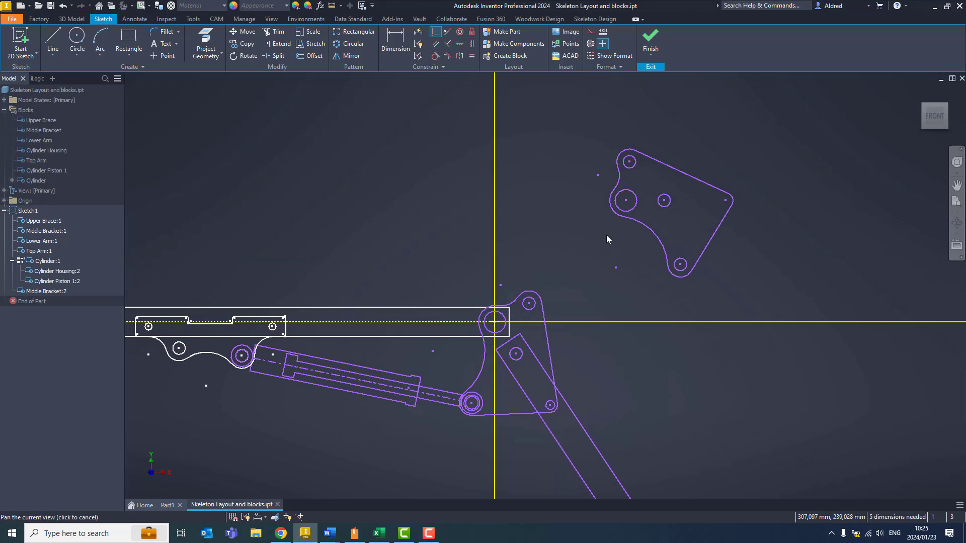
{"action": "left_click", "coordinate": [625, 200]}
{"action": "left_click", "coordinate": [495, 323]}
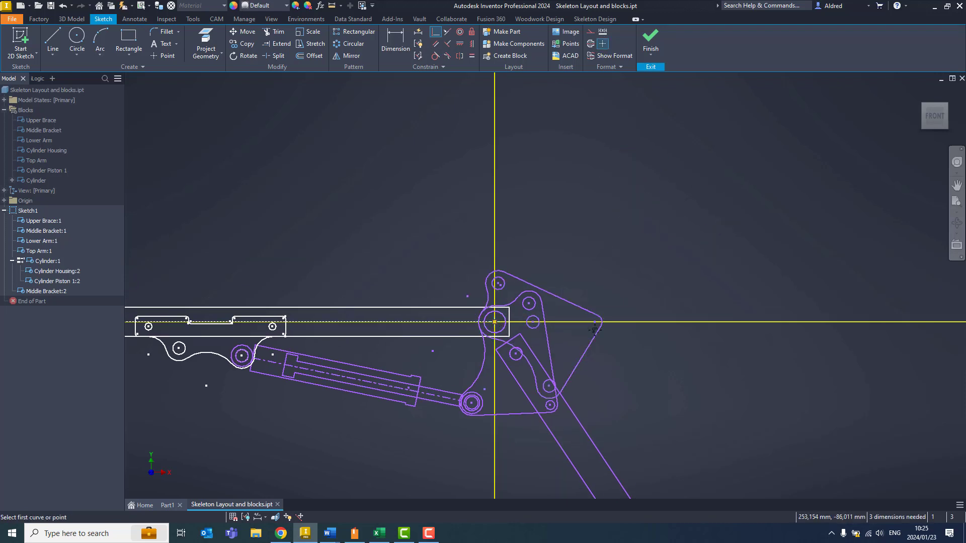
Make the second Middle Bracket's lower hole centre coincident with the joint centre at the cylinder piston's end
{"action": "middle_click_drag", "start_coordinate": [547, 431], "coordinate": [571, 370]}
{"action": "scroll", "coordinate": [570, 335], "scroll_direction": "up", "scroll_amount": 3}
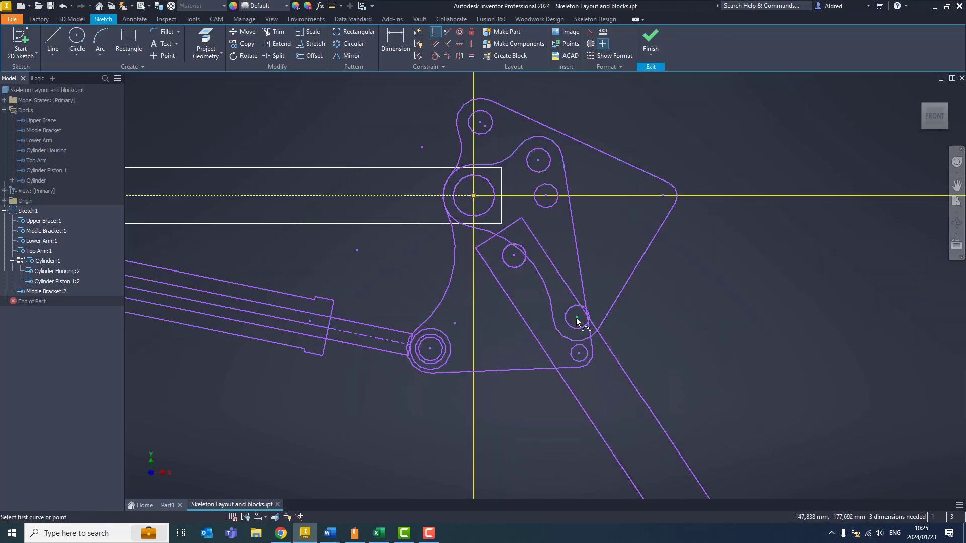
{"action": "left_click", "coordinate": [577, 317]}
{"action": "left_click", "coordinate": [429, 349]}
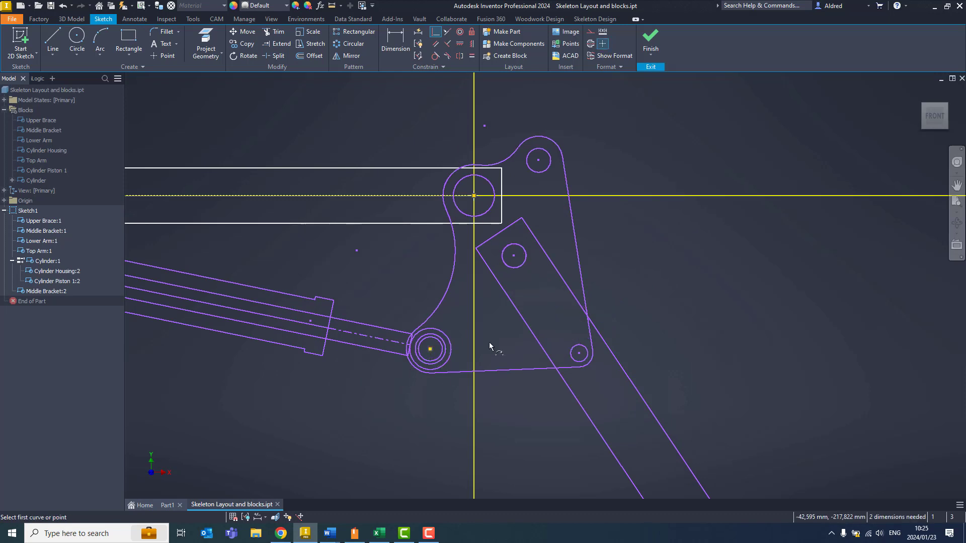
{"action": "scroll", "coordinate": [496, 332], "scroll_direction": "down", "scroll_amount": 6}
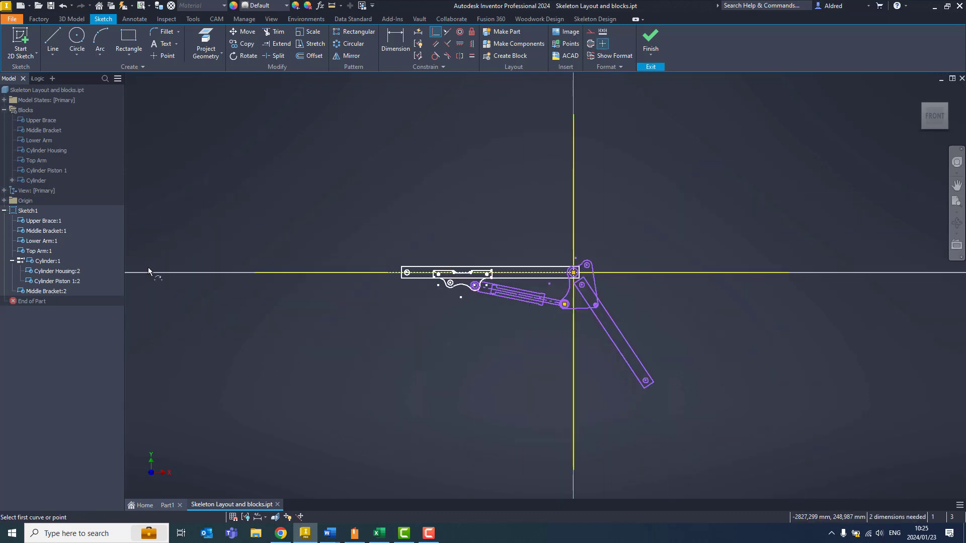
{"action": "key", "text": "Escape"}
Insert a second Upper Brace block above the arm and make its left small hole's centre coincident with the original brace's
{"action": "scroll", "coordinate": [500, 363], "scroll_direction": "up", "scroll_amount": 3}
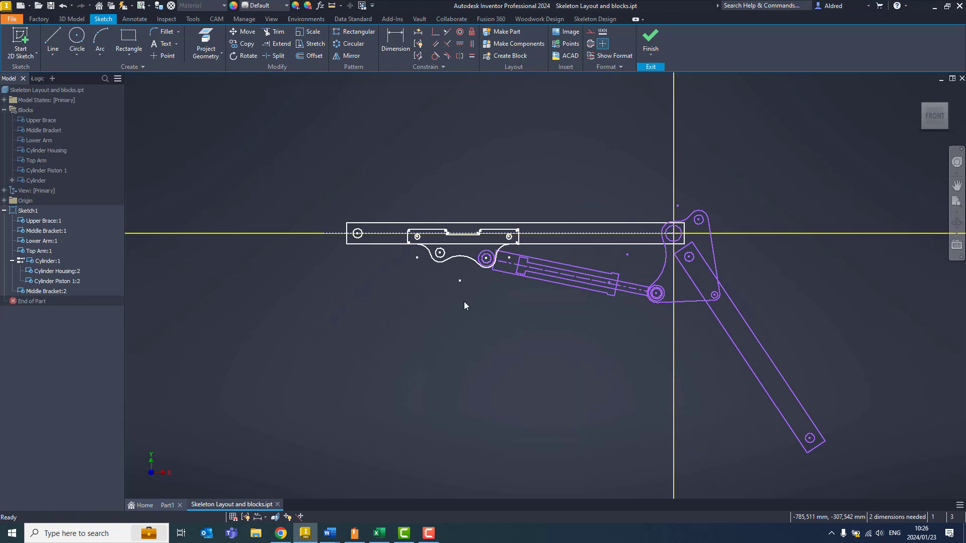
{"action": "left_click", "coordinate": [468, 250]}
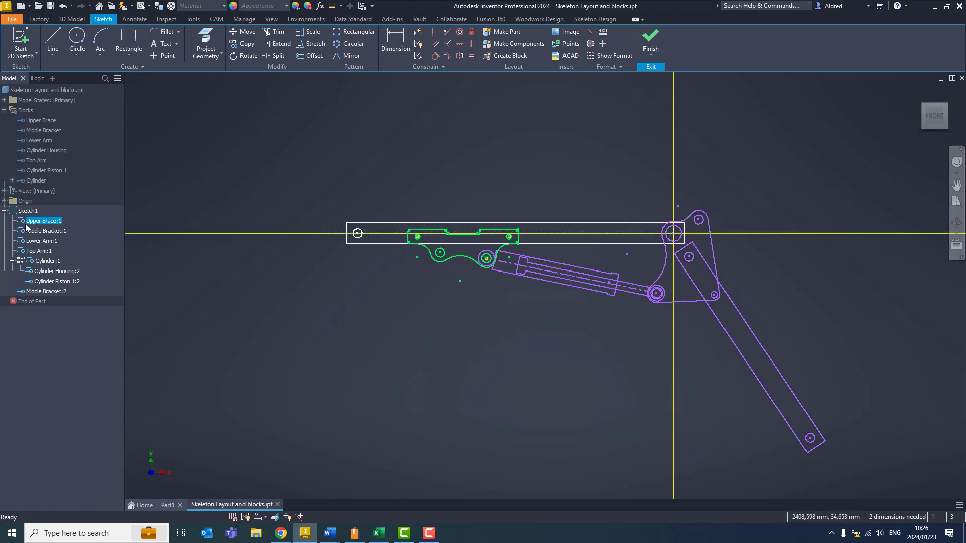
{"action": "left_click_drag", "start_coordinate": [409, 190], "coordinate": [410, 192]}
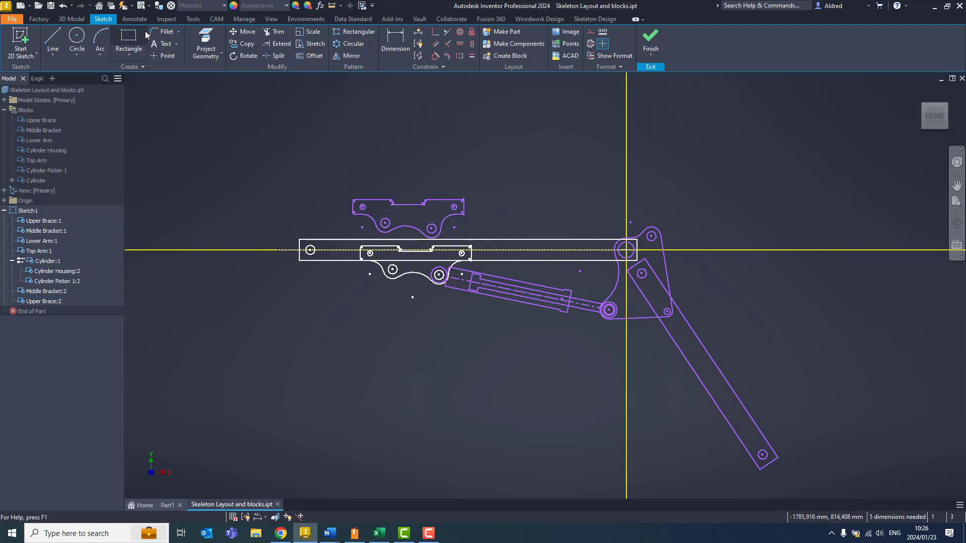
{"action": "left_click", "coordinate": [436, 32]}
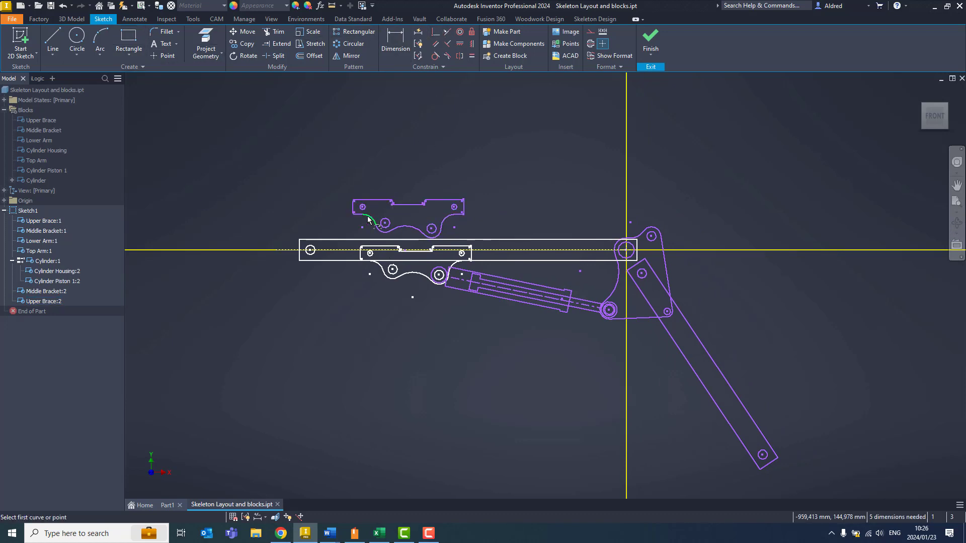
{"action": "scroll", "coordinate": [366, 211], "scroll_direction": "up", "scroll_amount": 5}
{"action": "left_click", "coordinate": [366, 209]}
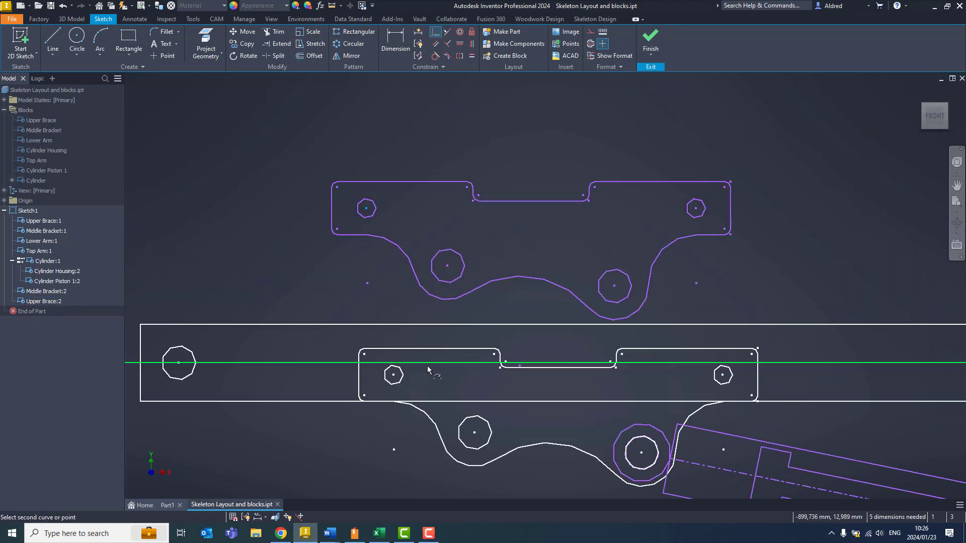
{"action": "left_click", "coordinate": [394, 377]}
{"action": "middle_click_drag", "start_coordinate": [394, 376], "coordinate": [218, 254]}
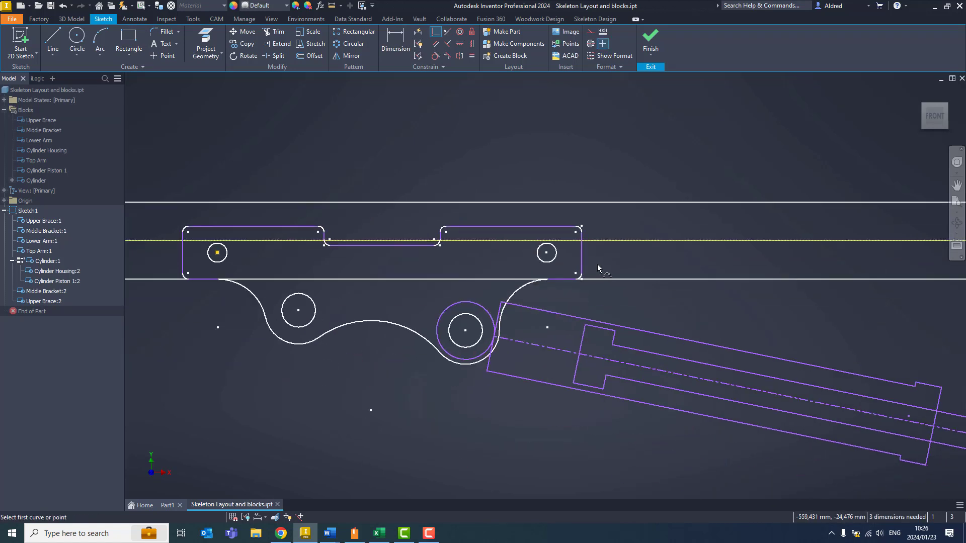
Make the right small hole centres of the two Upper Brace blocks coincident
{"action": "left_click", "coordinate": [547, 253]}
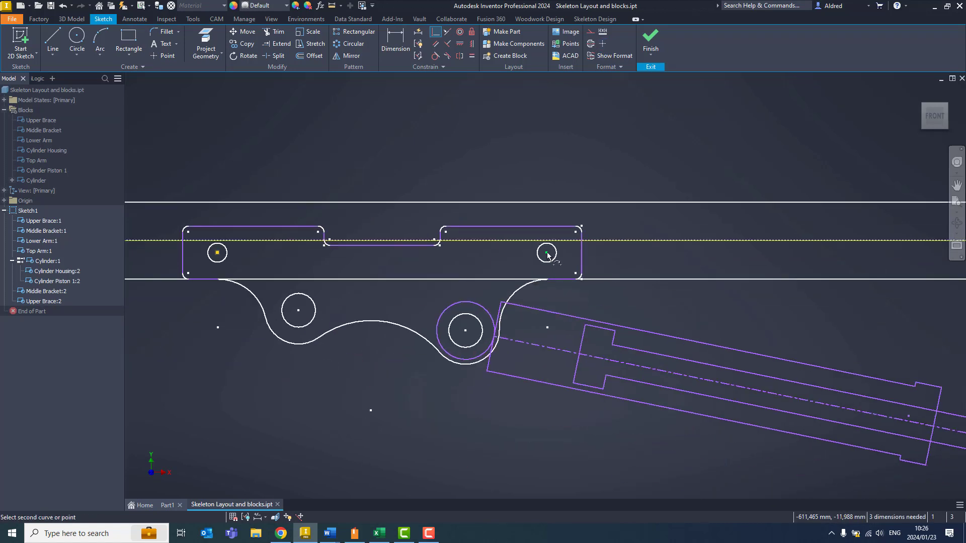
{"action": "left_click", "coordinate": [547, 254]}
{"action": "scroll", "coordinate": [539, 193], "scroll_direction": "down", "scroll_amount": 3}
{"action": "middle_click_drag", "start_coordinate": [539, 191], "coordinate": [478, 164]}
{"action": "scroll", "coordinate": [478, 169], "scroll_direction": "down", "scroll_amount": 4}
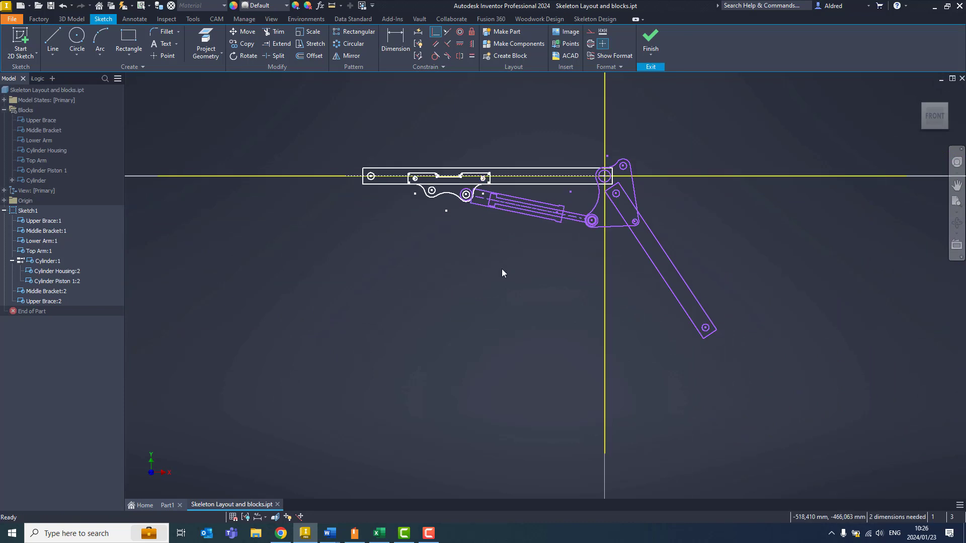
{"action": "key", "text": "Escape"}
Swing the free end of the Lower Arm block to test the linkage's motion
{"action": "left_click_drag", "start_coordinate": [706, 333], "coordinate": [659, 354]}
{"action": "middle_click_drag", "start_coordinate": [512, 311], "coordinate": [401, 371]}
{"action": "middle_click_drag", "start_coordinate": [414, 338], "coordinate": [436, 334]}
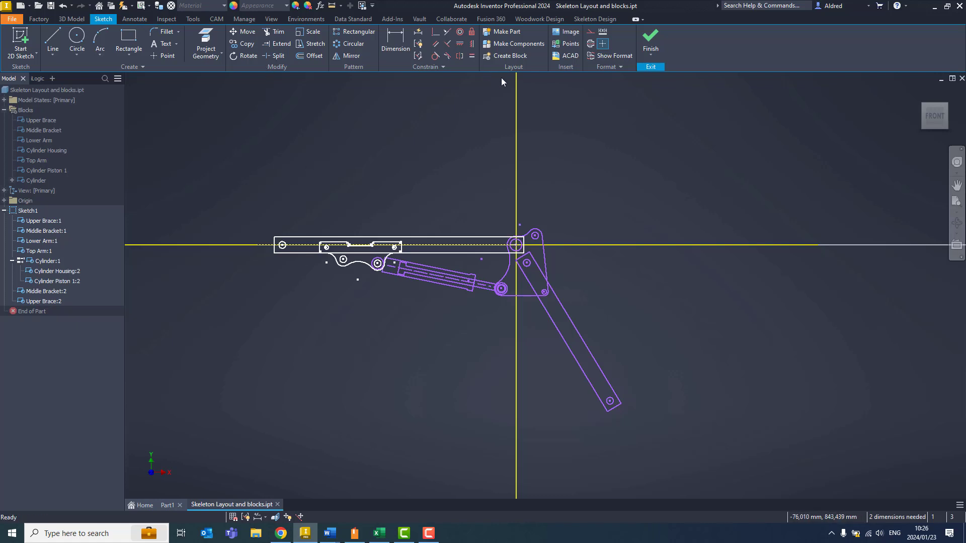
Start Make Components and select all block instances of the sketch layout as its source
{"action": "left_click", "coordinate": [519, 45]}
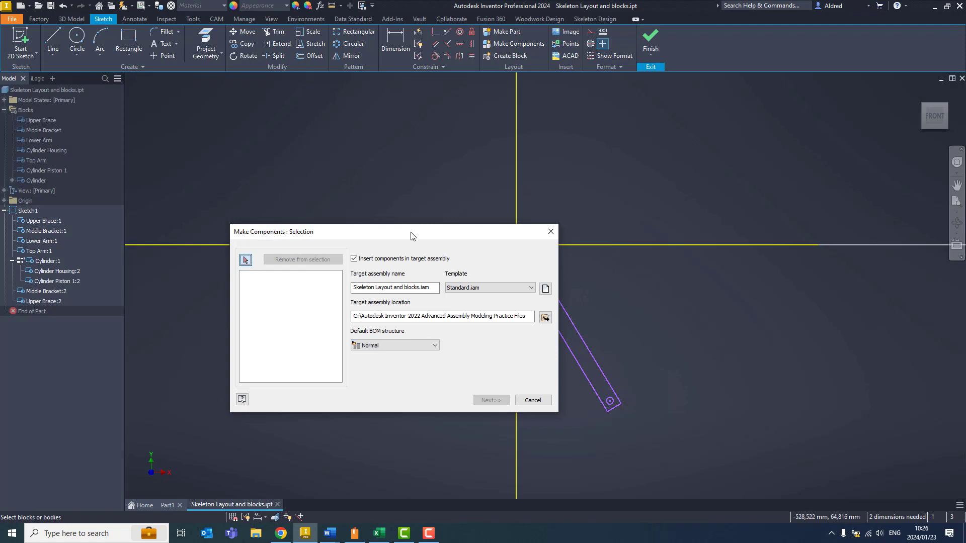
{"action": "left_click_drag", "start_coordinate": [413, 236], "coordinate": [758, 143]}
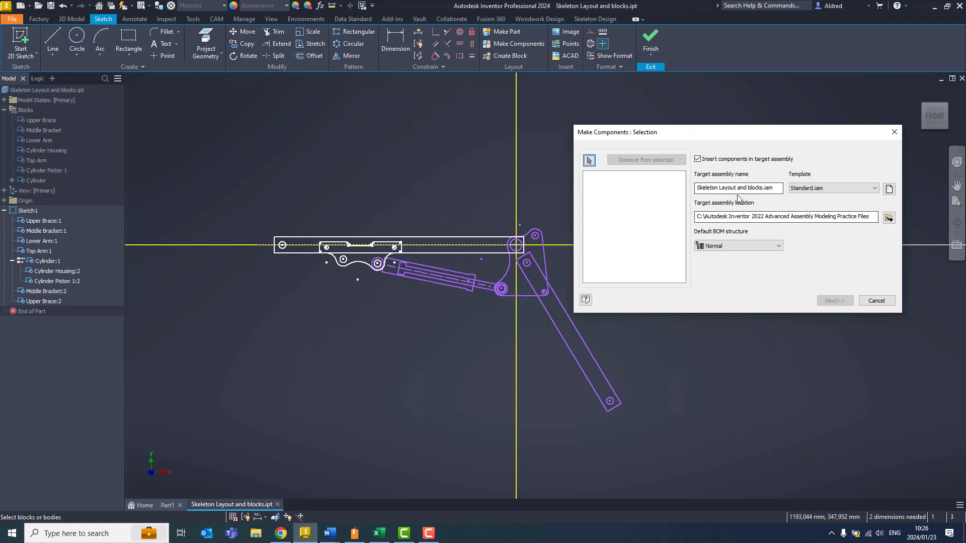
{"action": "middle_click_drag", "start_coordinate": [561, 416], "coordinate": [510, 428]}
{"action": "mouse_move", "coordinate": [690, 460]}
{"action": "left_mouse_down"}
{"action": "mouse_move", "coordinate": [512, 379]}
{"action": "mouse_move", "coordinate": [146, 125]}
{"action": "left_mouse_up"}
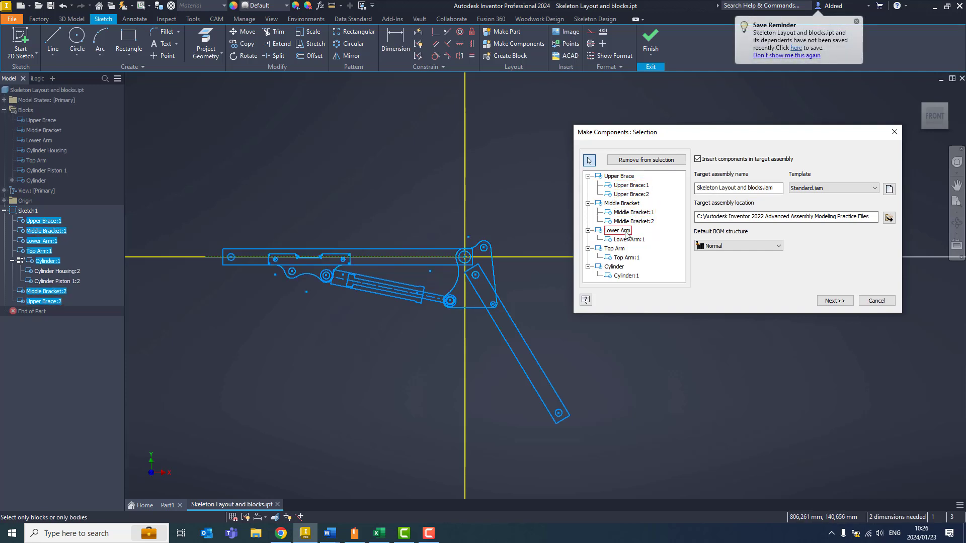
{"action": "left_click", "coordinate": [620, 275]}
{"action": "left_click", "coordinate": [64, 273]}
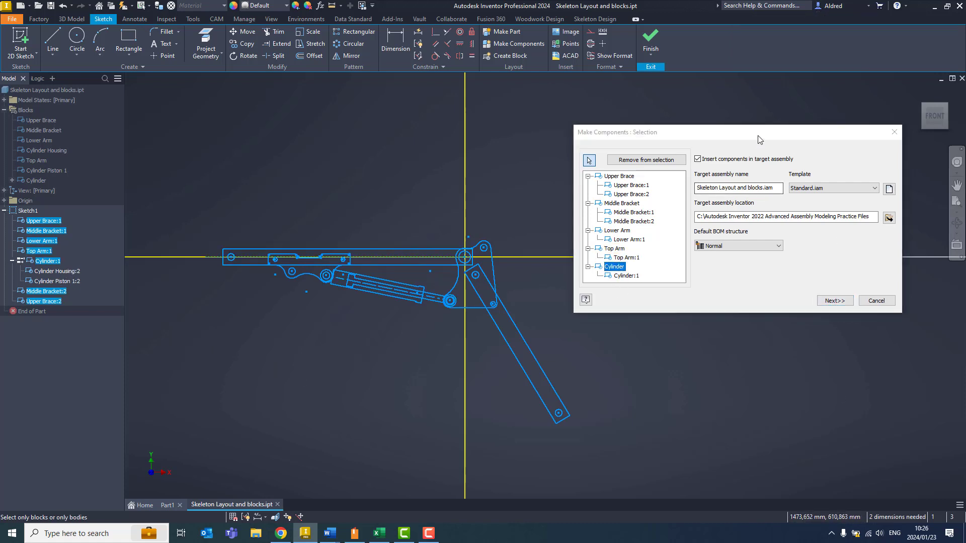
Name the target assembly "Layout to Assembly" and create the components with equivalent assembly constraints and constrained to the layout plane
{"action": "left_click_drag", "start_coordinate": [759, 134], "coordinate": [701, 117]}
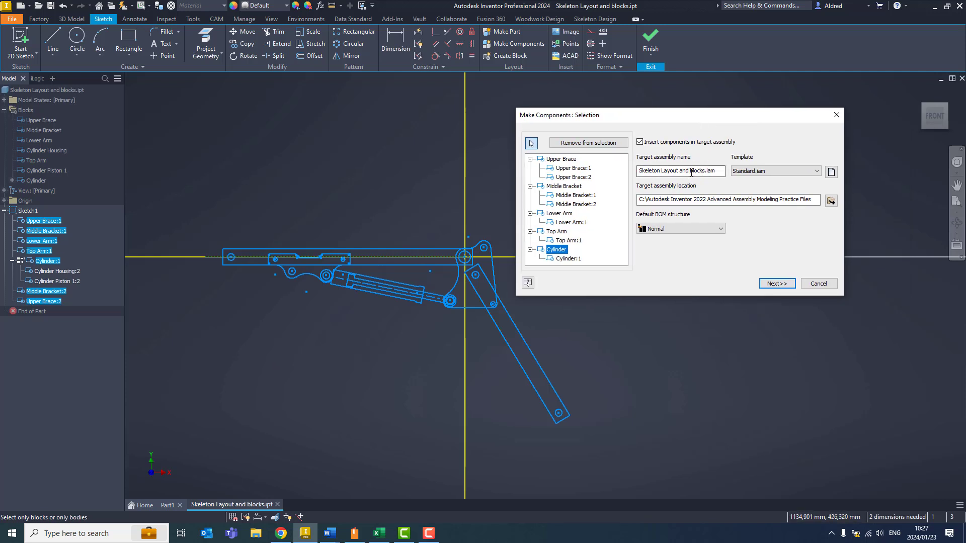
{"action": "left_click", "coordinate": [720, 171]}
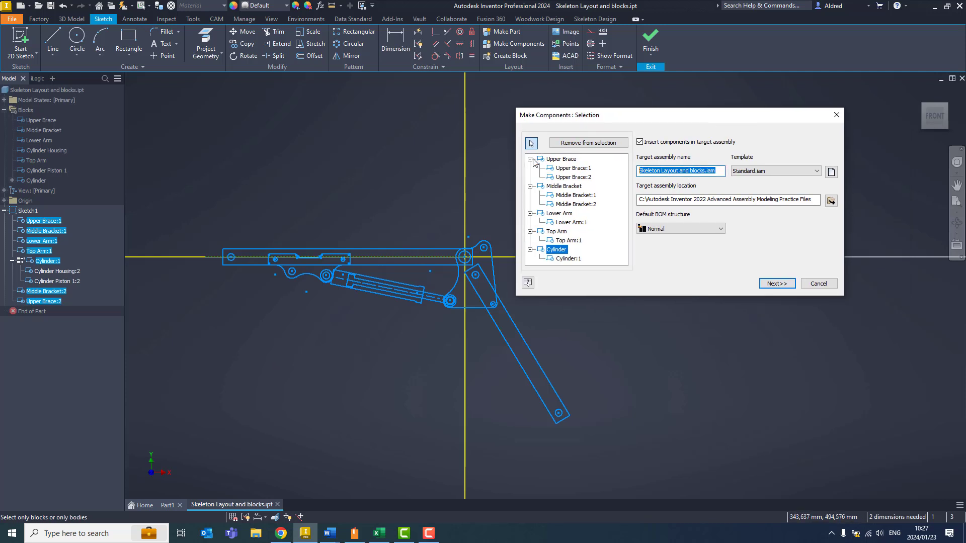
{"action": "type", "text": "Layout to Assembly"}
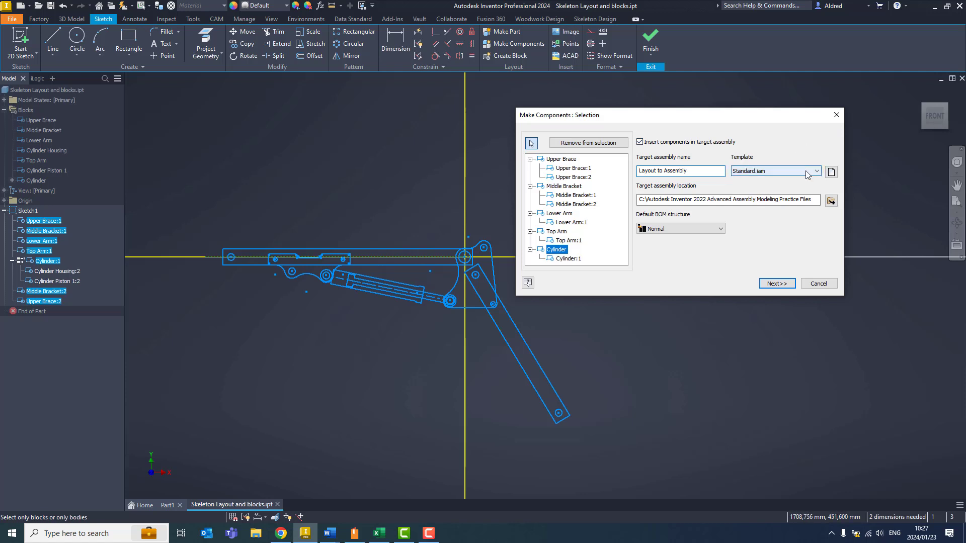
{"action": "left_click", "coordinate": [777, 283]}
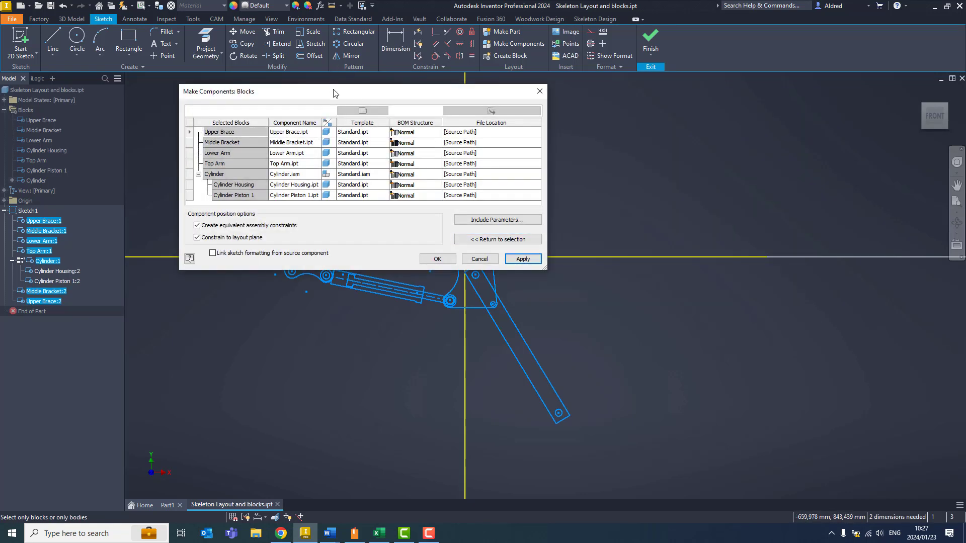
{"action": "left_click_drag", "start_coordinate": [334, 93], "coordinate": [455, 108]}
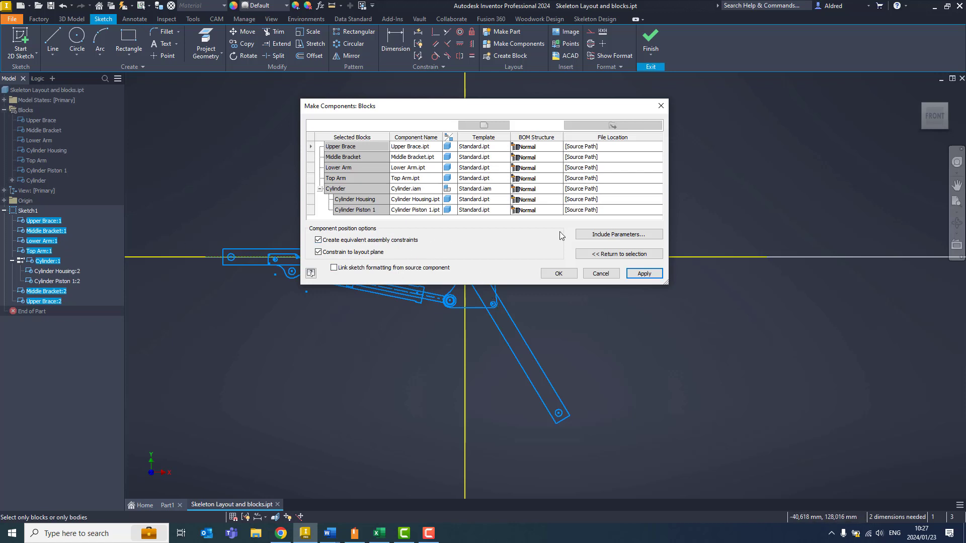
{"action": "left_click", "coordinate": [560, 274]}
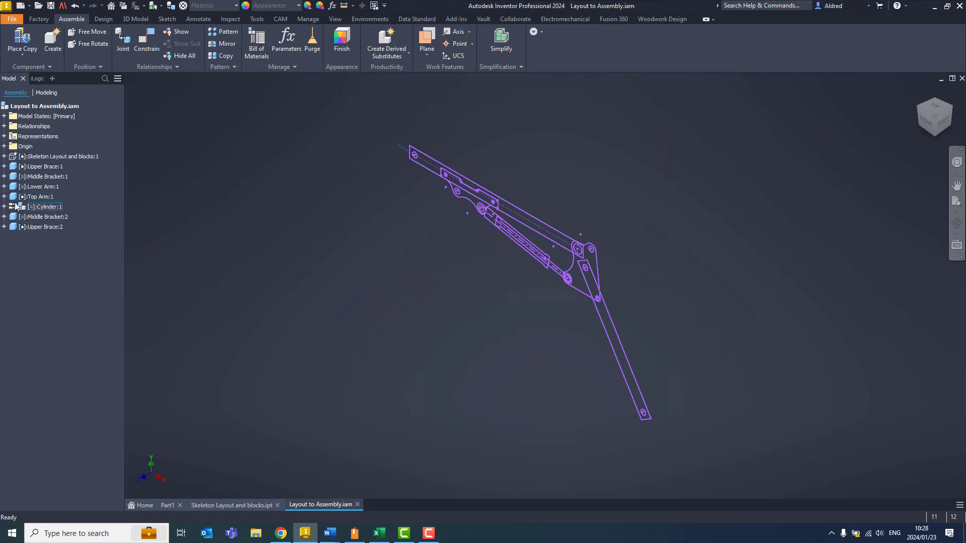
Move the Middle Bracket in the new assembly to test how the linkage and cylinder respond
{"action": "left_click", "coordinate": [45, 206]}
{"action": "mouse_move", "coordinate": [578, 293]}
{"action": "left_mouse_down"}
{"action": "mouse_move", "coordinate": [593, 248]}
{"action": "mouse_move", "coordinate": [574, 288]}
{"action": "mouse_move", "coordinate": [587, 288]}
{"action": "mouse_move", "coordinate": [578, 283]}
{"action": "left_mouse_up"}
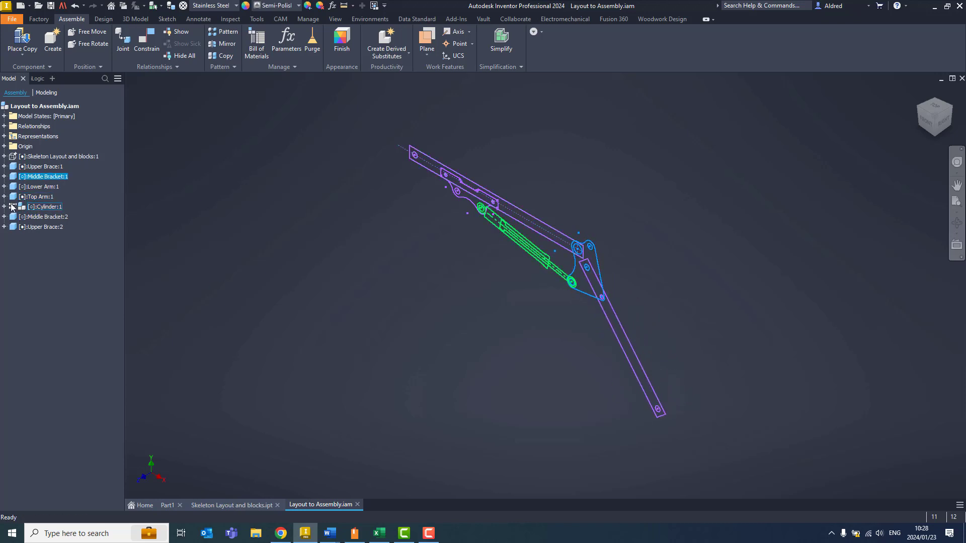
{"action": "left_click", "coordinate": [931, 132]}
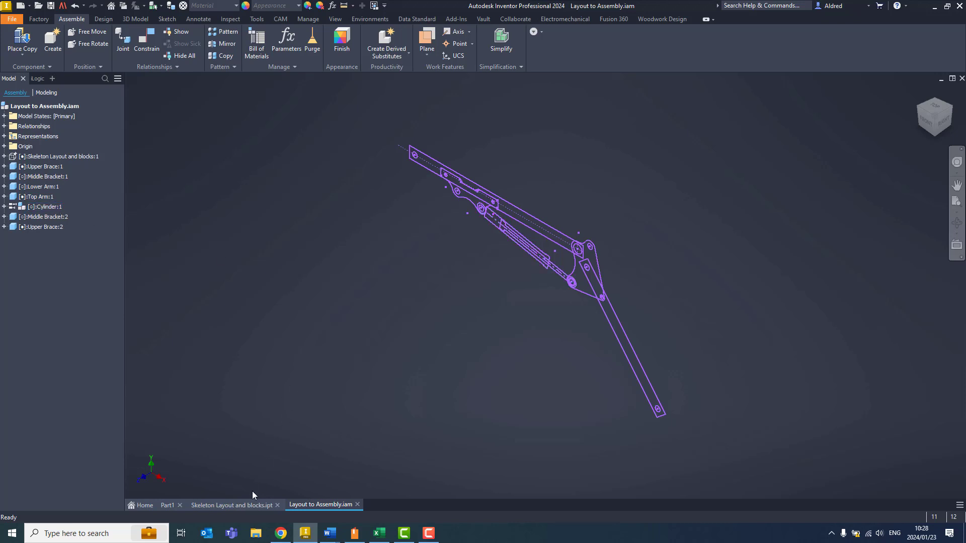
Test the bracket and cylinder joint's motion in the Skeleton Layout and blocks part, and return to the Layout to Assembly document
{"action": "left_click", "coordinate": [246, 505]}
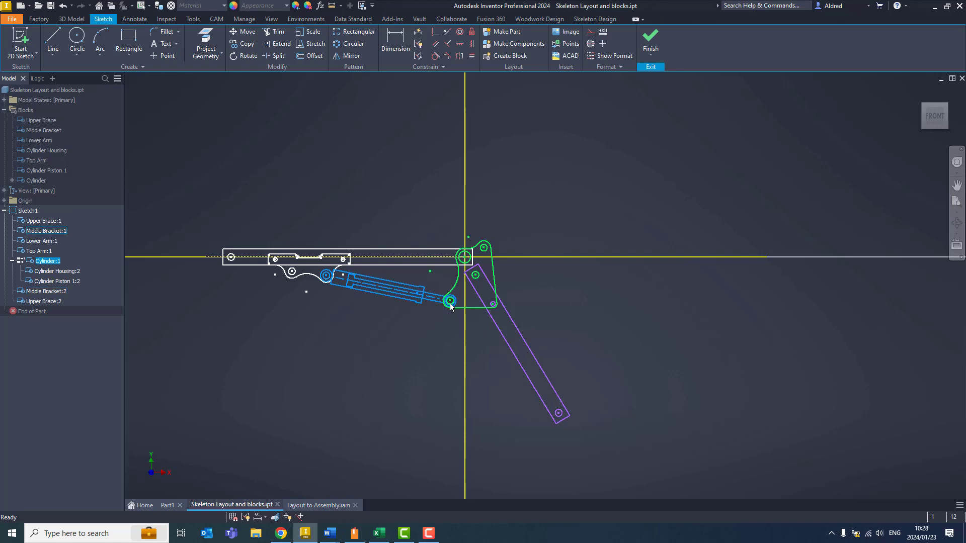
{"action": "mouse_move", "coordinate": [455, 305]}
{"action": "left_mouse_down"}
{"action": "mouse_move", "coordinate": [481, 295]}
{"action": "mouse_move", "coordinate": [449, 298]}
{"action": "mouse_move", "coordinate": [458, 301]}
{"action": "left_mouse_up"}
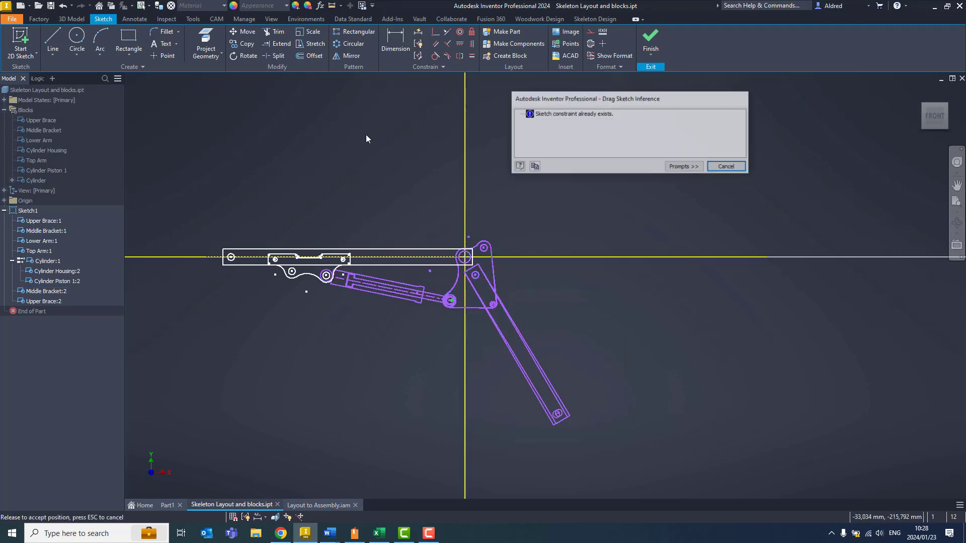
{"action": "left_click", "coordinate": [731, 170]}
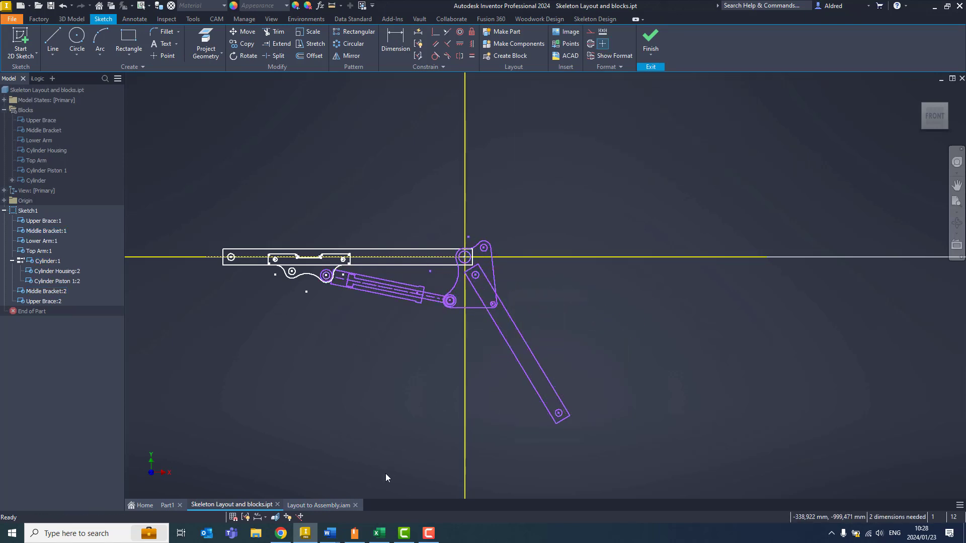
{"action": "key", "text": "ctrl+Tab"}
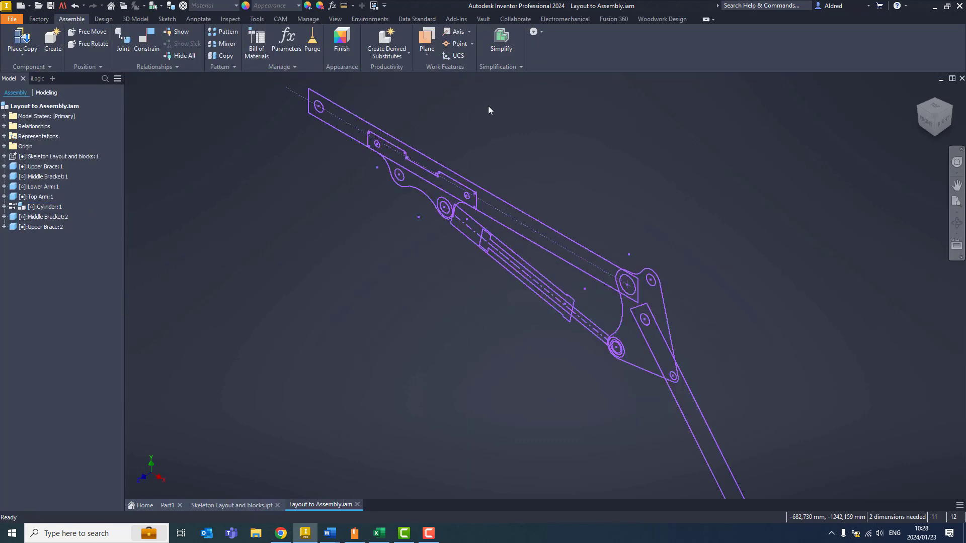
Open the Cylinder Housing inside the Cylinder subassembly for in-place editing and revolve its half profile 360 degrees about the centreline
{"action": "middle_click_drag", "start_coordinate": [441, 252], "coordinate": [396, 210]}
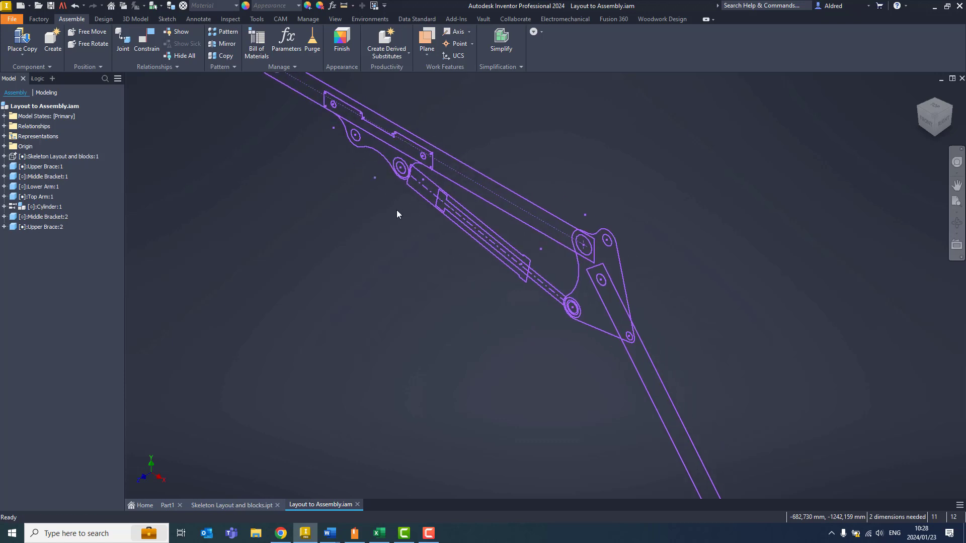
{"action": "double_click", "coordinate": [427, 203]}
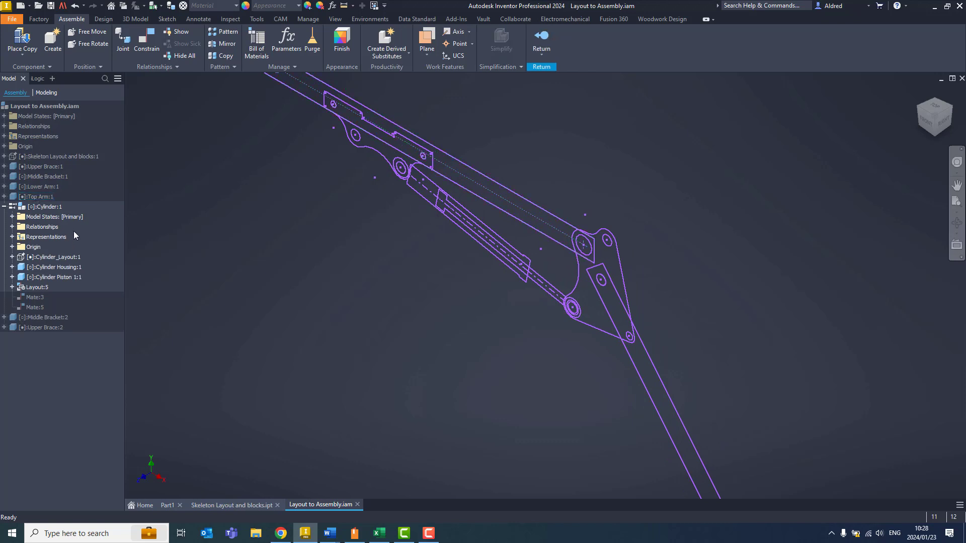
{"action": "left_click", "coordinate": [431, 209]}
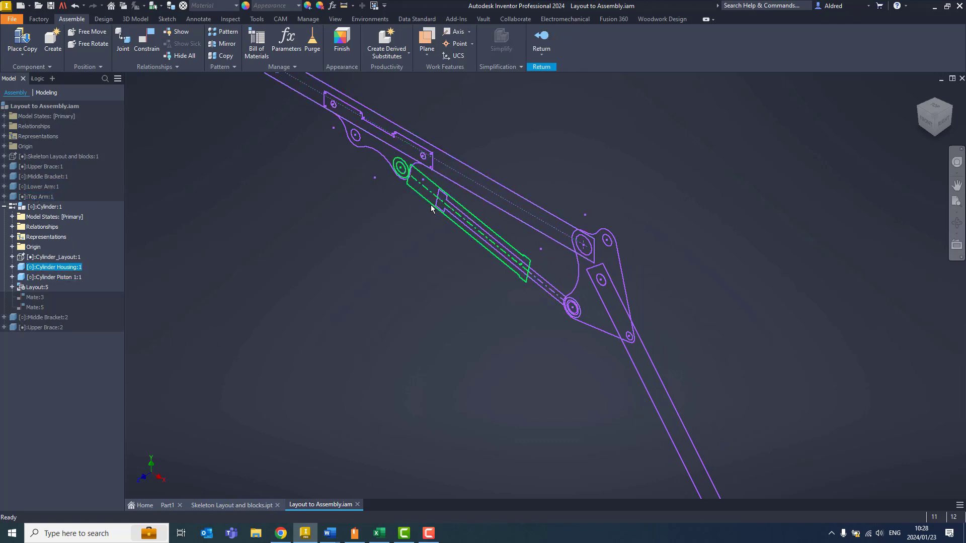
{"action": "double_click", "coordinate": [416, 249]}
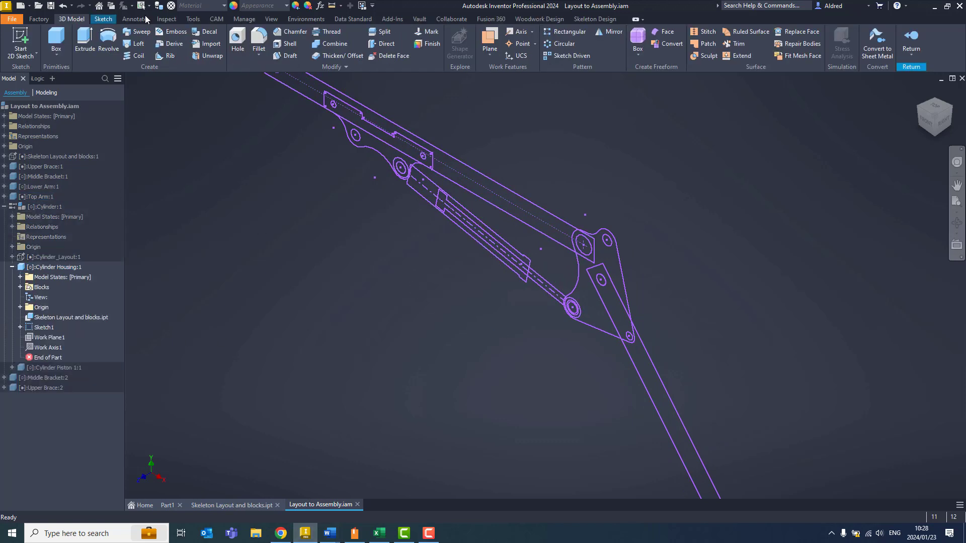
{"action": "left_click", "coordinate": [107, 41]}
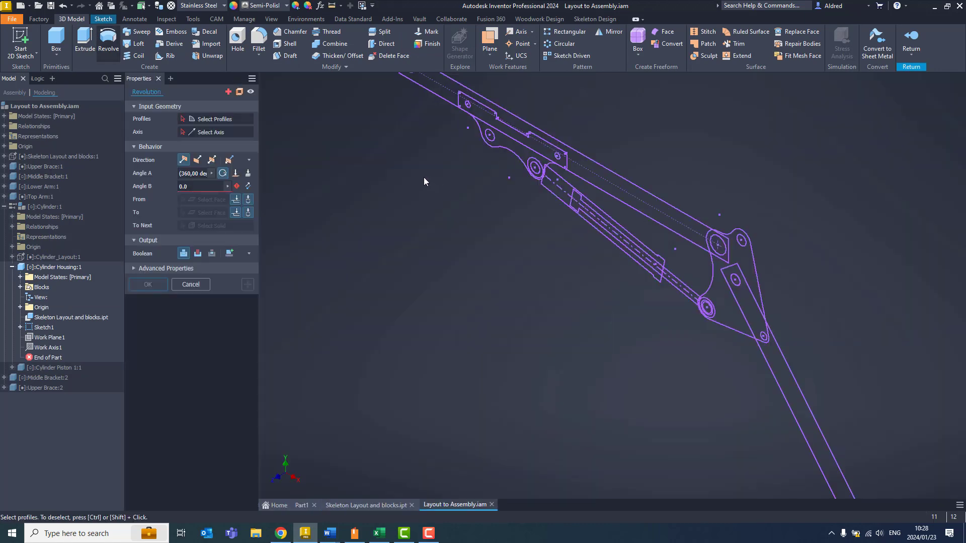
{"action": "scroll", "coordinate": [467, 228], "scroll_direction": "up", "scroll_amount": 5}
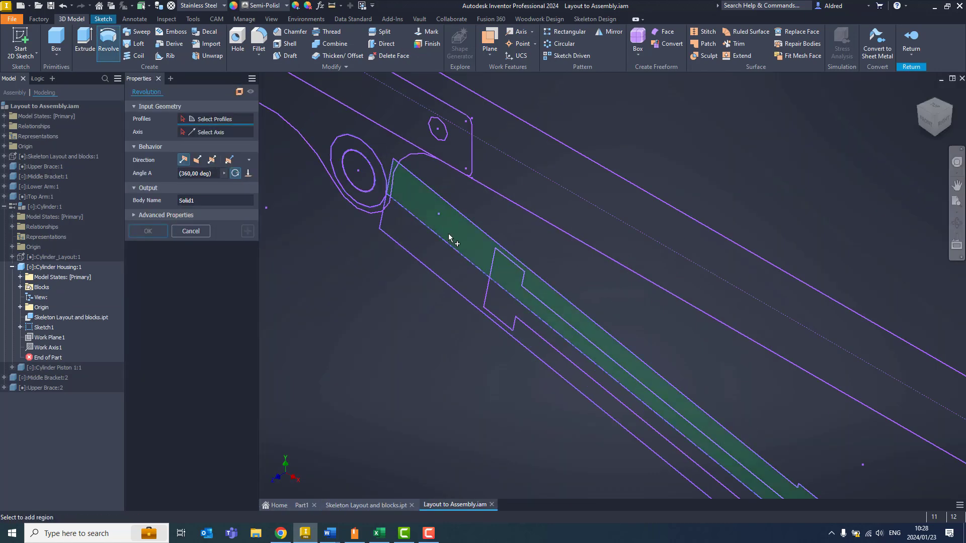
{"action": "left_click", "coordinate": [463, 232]}
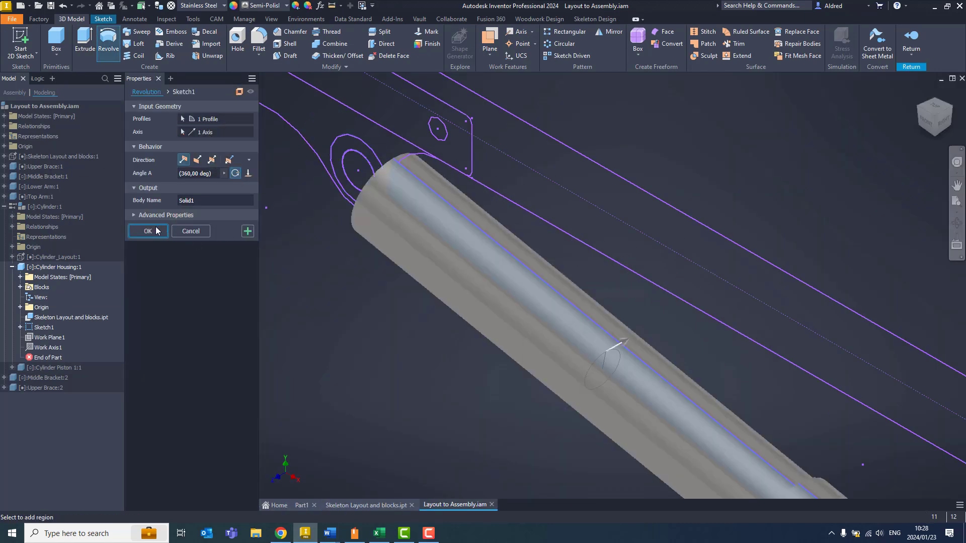
{"action": "left_click", "coordinate": [156, 230]}
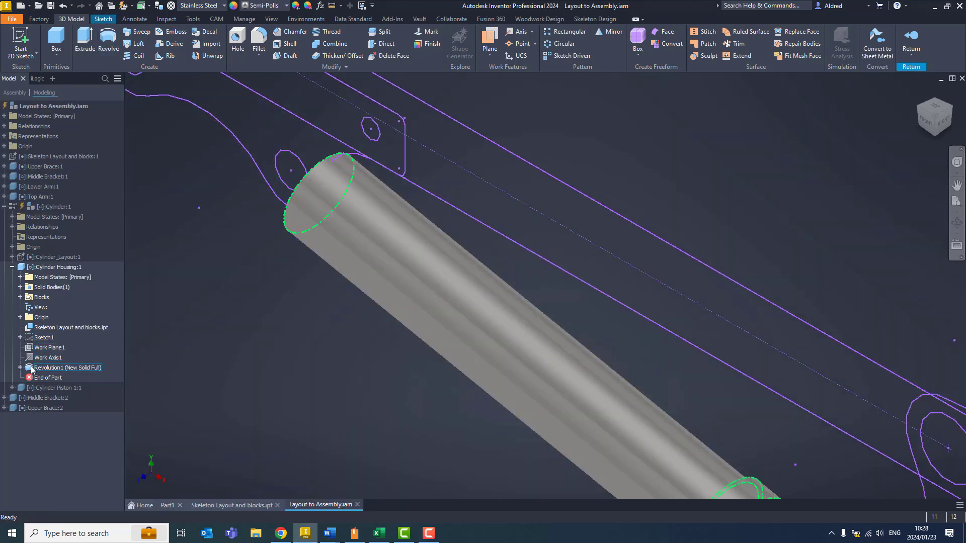
Make the sketch used by the Cylinder Housing's revolution visible again for reuse
{"action": "left_click", "coordinate": [20, 367]}
{"action": "left_click", "coordinate": [55, 378]}
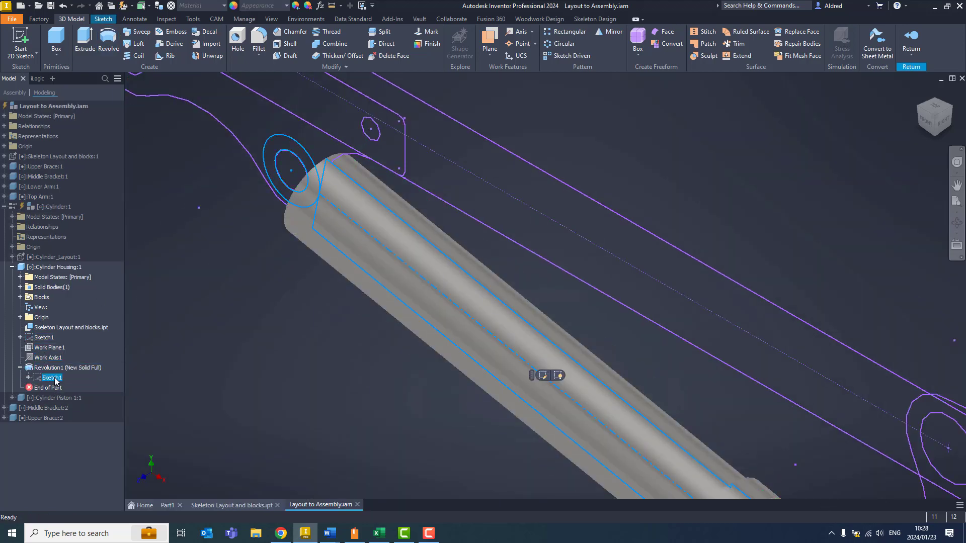
{"action": "right_click", "coordinate": [55, 380]}
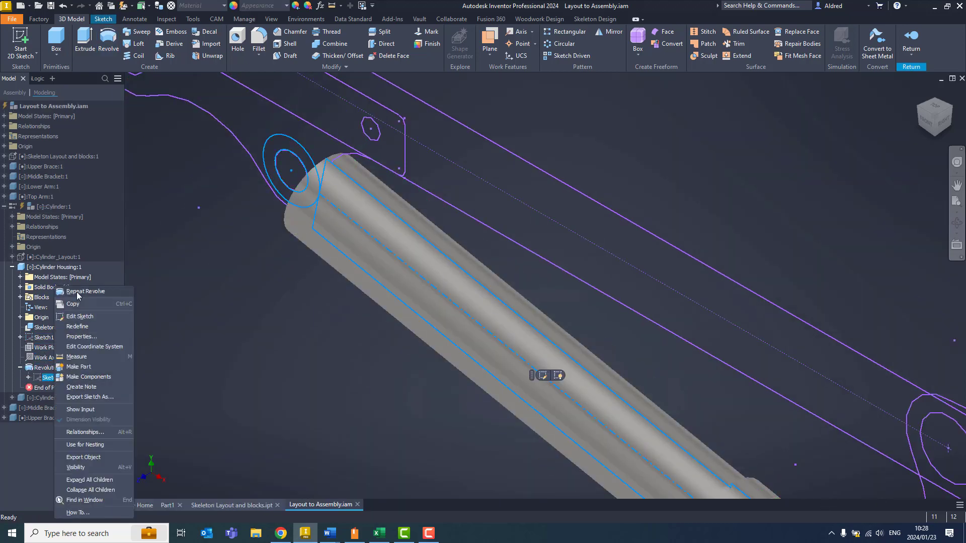
{"action": "left_click", "coordinate": [75, 467]}
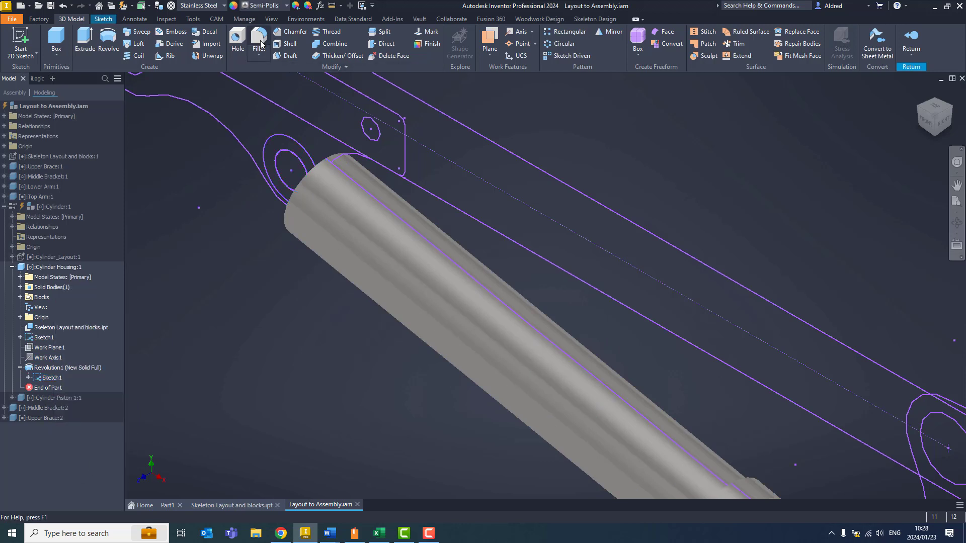
Extrude the ring profile at the housing's end symmetrically by 40 mm, joined to the cylinder body
{"action": "left_click", "coordinate": [84, 40]}
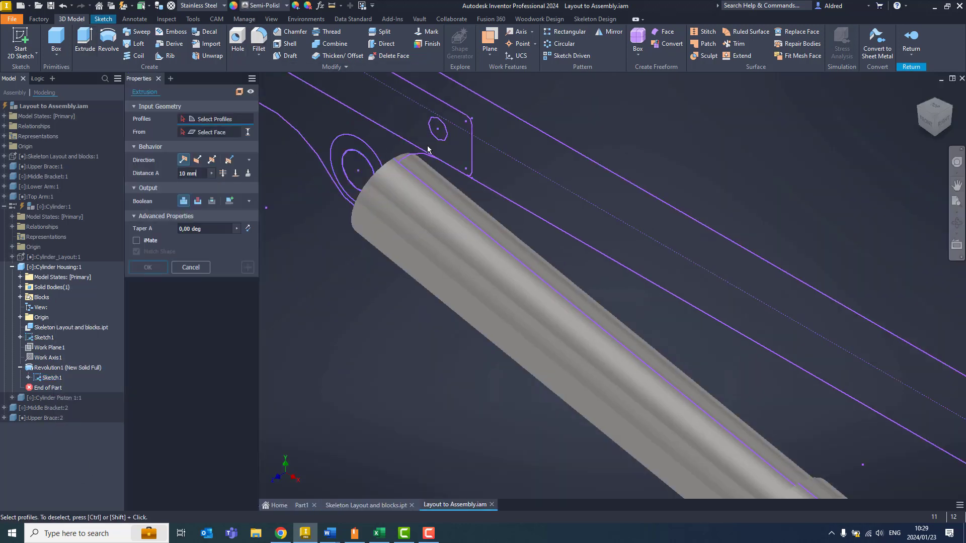
{"action": "left_click", "coordinate": [352, 184]}
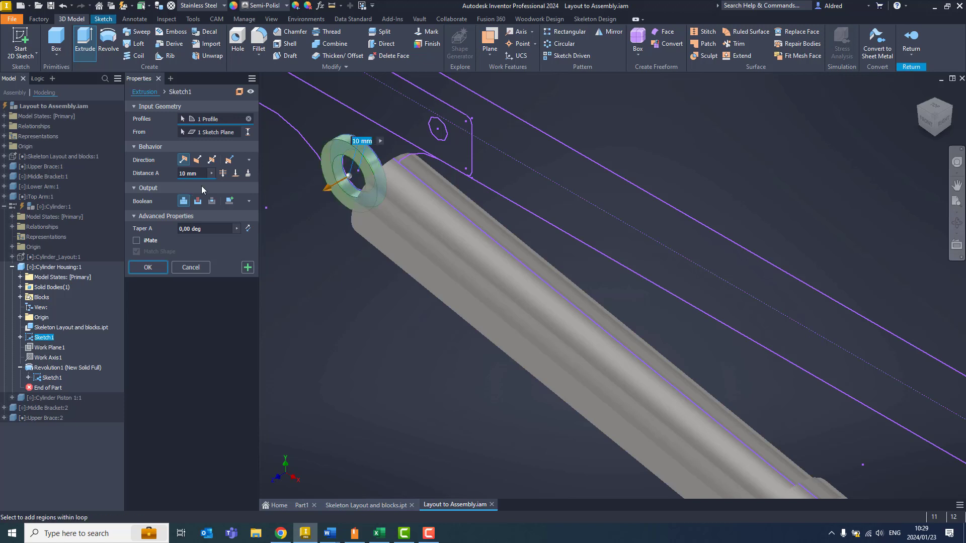
{"action": "left_click", "coordinate": [212, 161]}
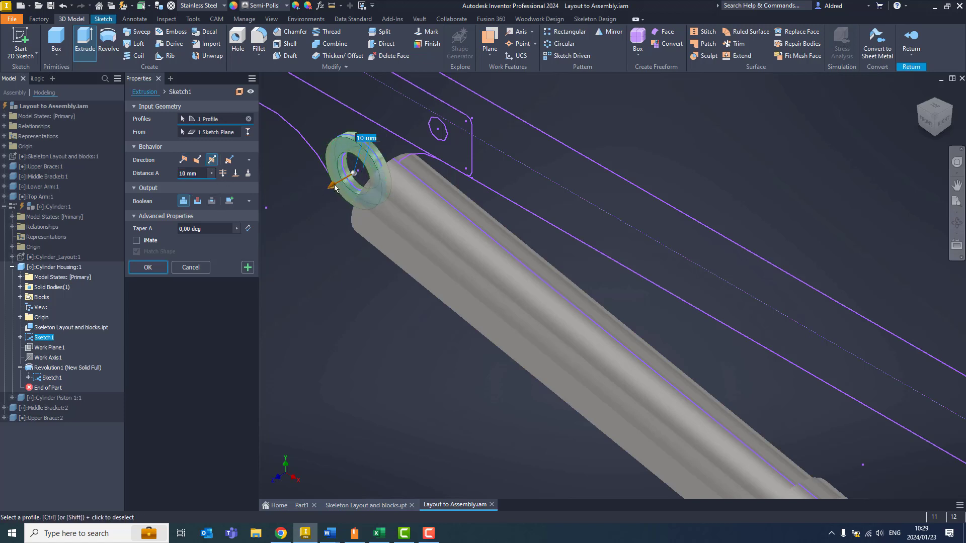
{"action": "left_click_drag", "start_coordinate": [335, 186], "coordinate": [314, 201]}
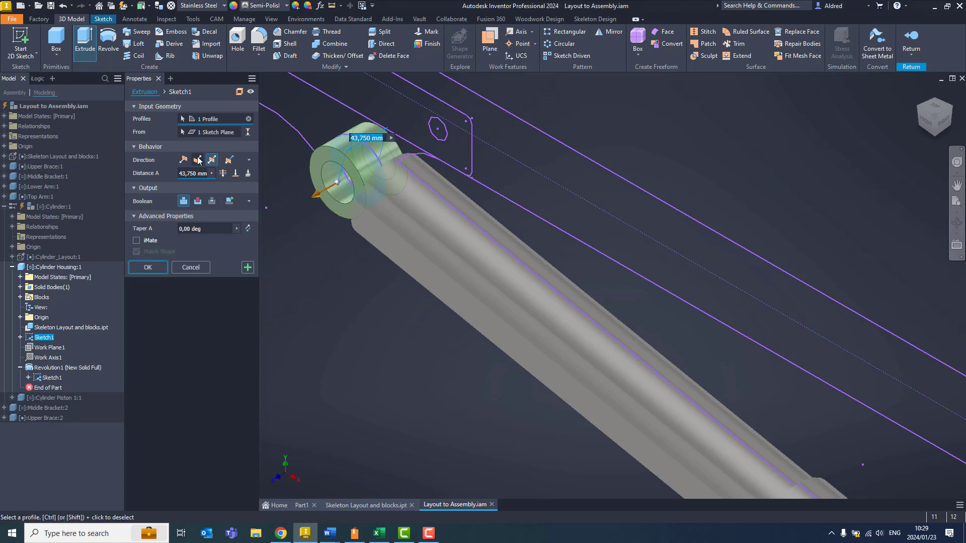
{"action": "type", "text": "40"}
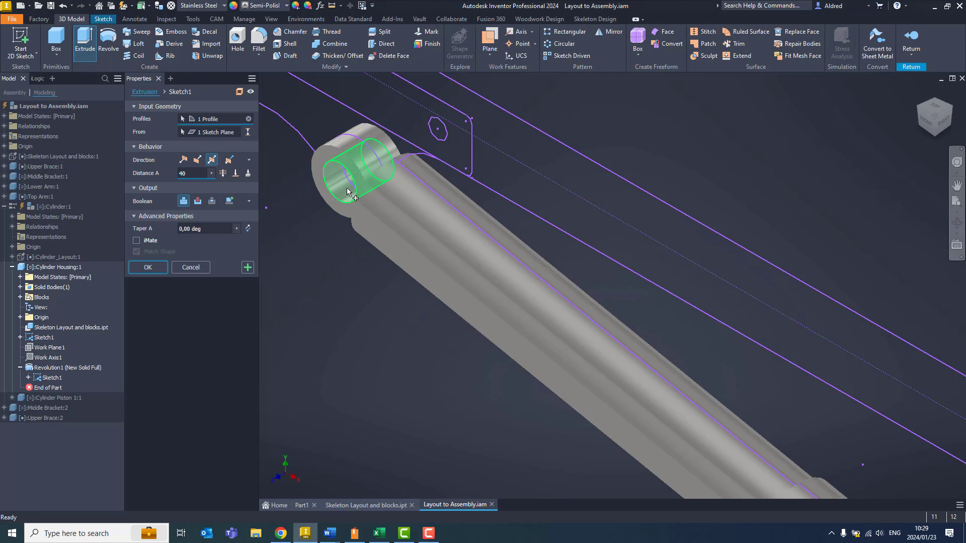
{"action": "key", "text": "Return"}
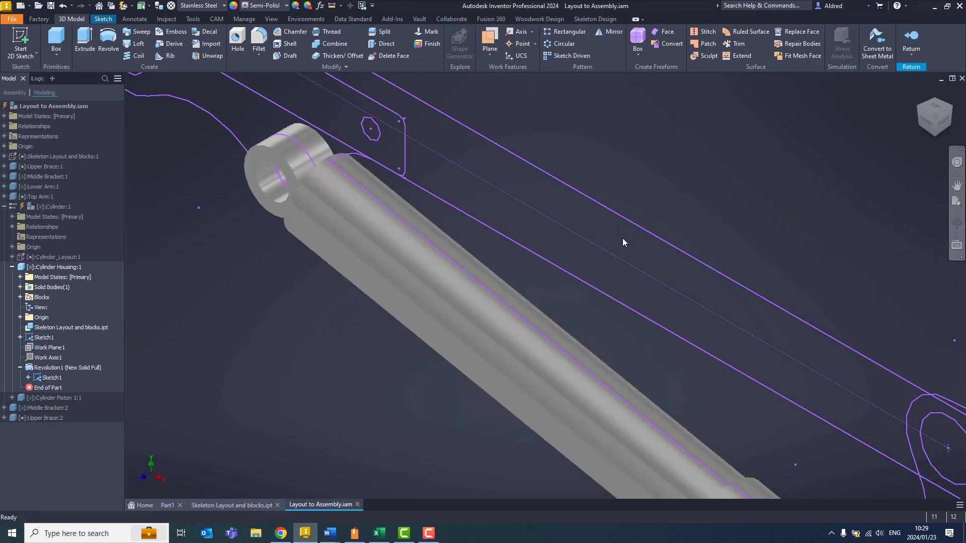
Switch editing to Cylinder Piston 1 and revolve its rod and head profile 360 degrees about the centreline
{"action": "scroll", "coordinate": [540, 215], "scroll_direction": "down", "scroll_amount": 3}
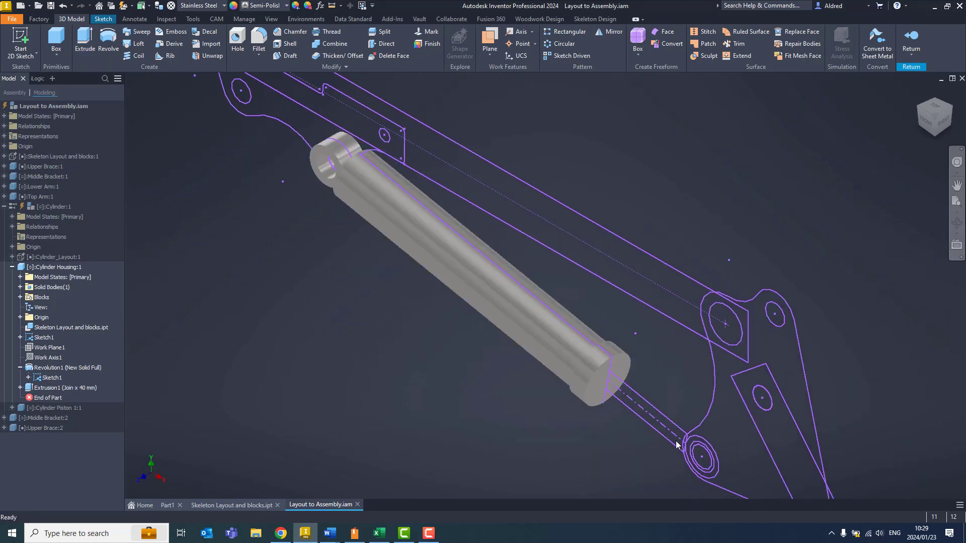
{"action": "middle_click_drag", "start_coordinate": [615, 362], "coordinate": [517, 334]}
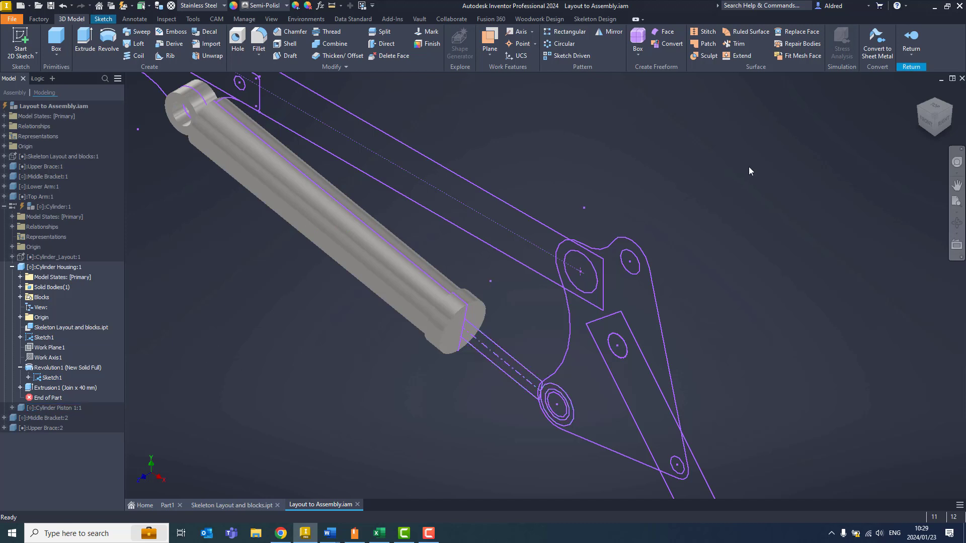
{"action": "double_click", "coordinate": [50, 410]}
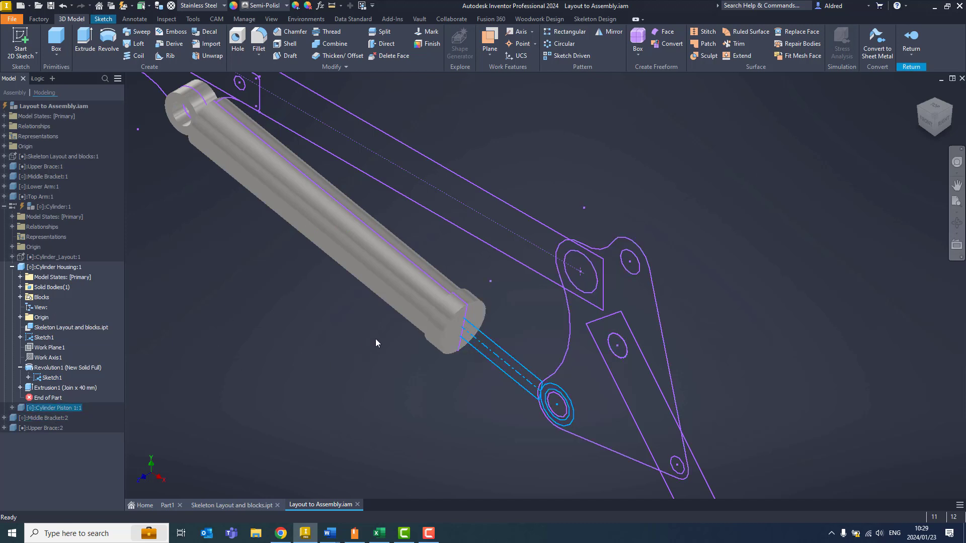
{"action": "left_click", "coordinate": [108, 39]}
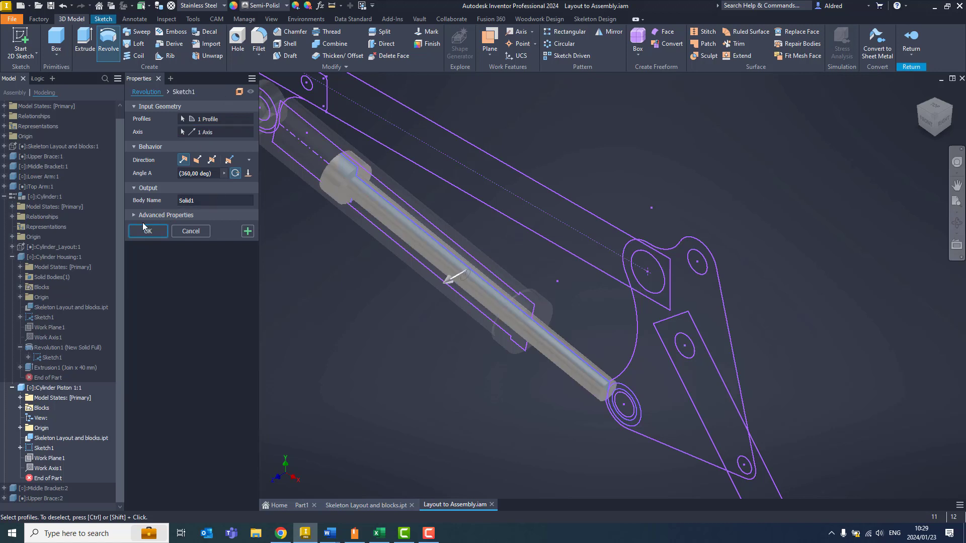
{"action": "left_click", "coordinate": [158, 235]}
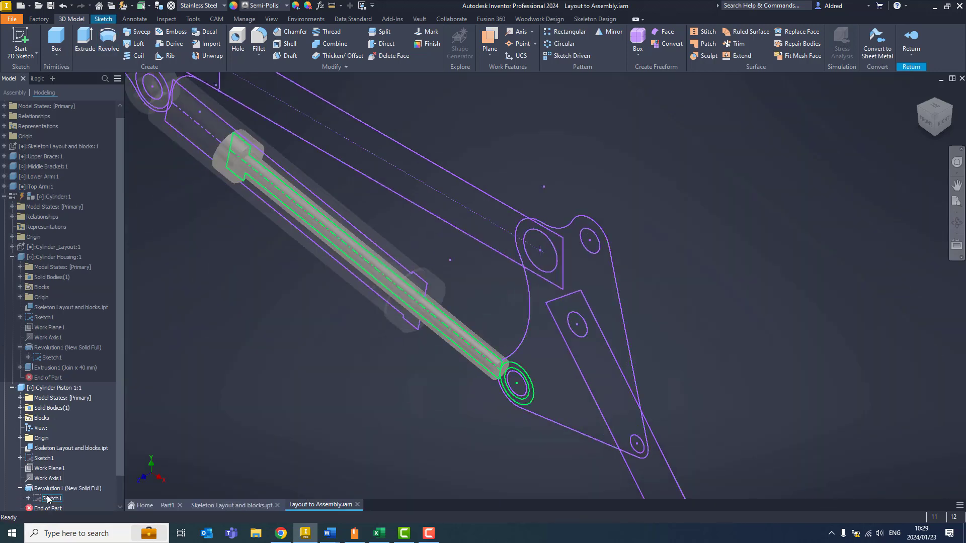
Turn on visibility of the sketch consumed by the piston's revolution
{"action": "left_click", "coordinate": [50, 498]}
{"action": "right_click", "coordinate": [51, 498]}
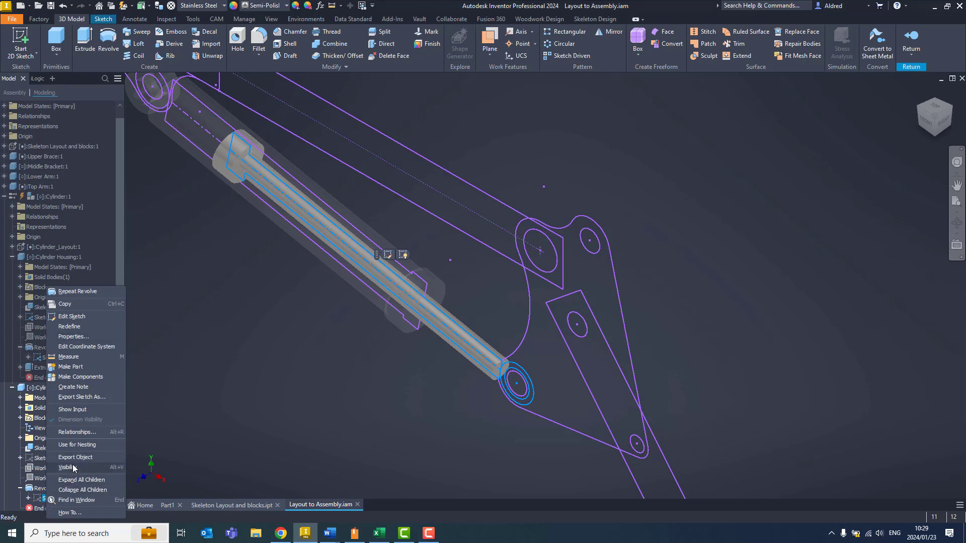
{"action": "left_click", "coordinate": [71, 468]}
Extrude the ring profile at the piston rod's end symmetrically by 10 mm, joined to the rod
{"action": "scroll", "coordinate": [509, 361], "scroll_direction": "up", "scroll_amount": 5}
{"action": "middle_click_drag", "start_coordinate": [462, 214], "coordinate": [461, 193]}
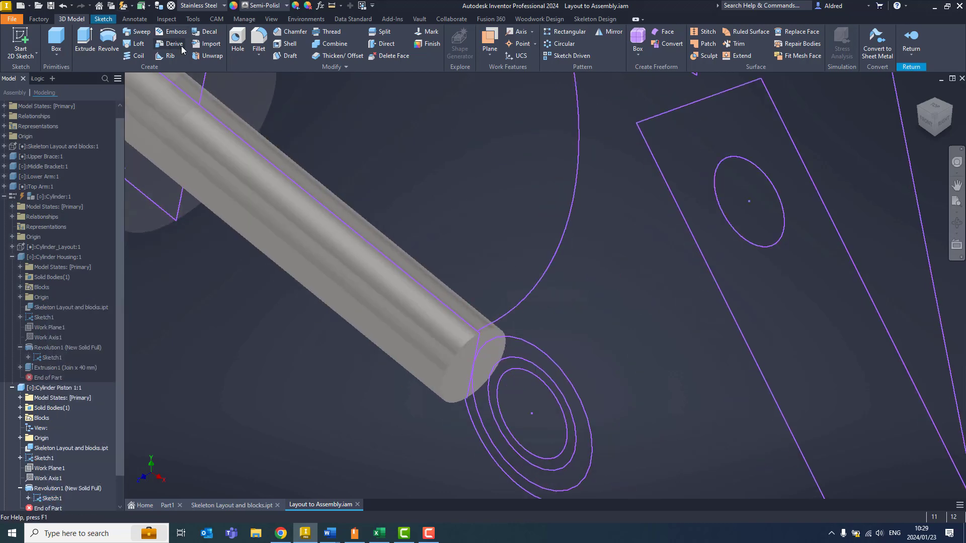
{"action": "left_click", "coordinate": [85, 38]}
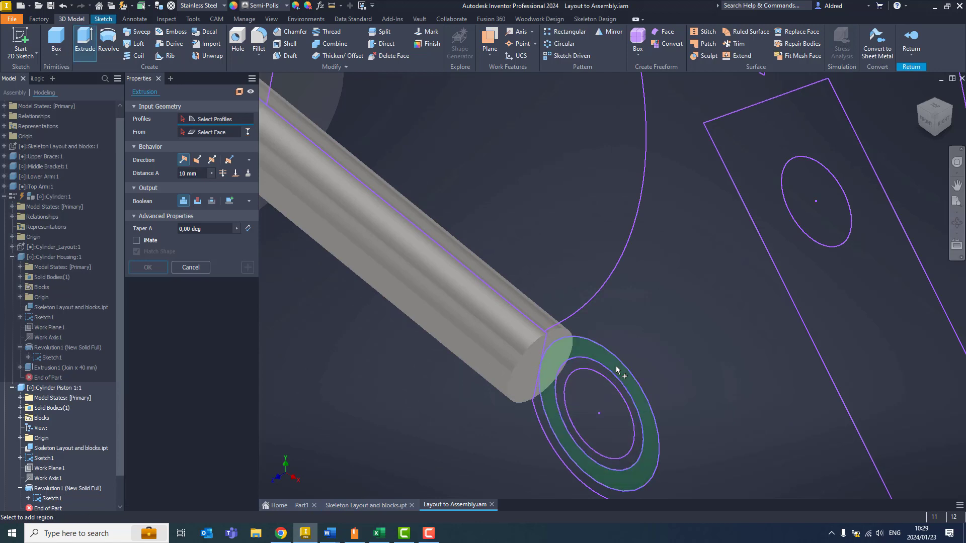
{"action": "left_click", "coordinate": [617, 367]}
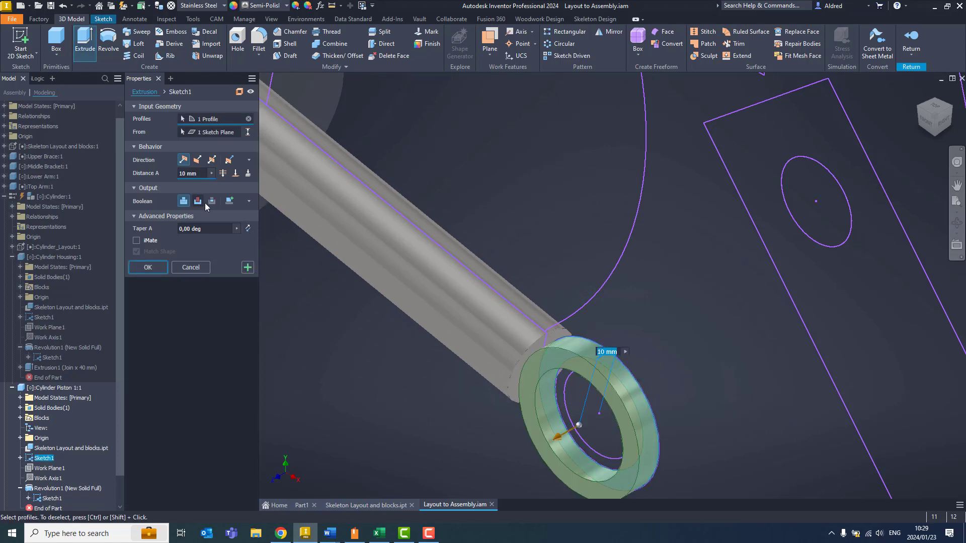
{"action": "left_click", "coordinate": [211, 160]}
{"action": "left_click", "coordinate": [148, 267]}
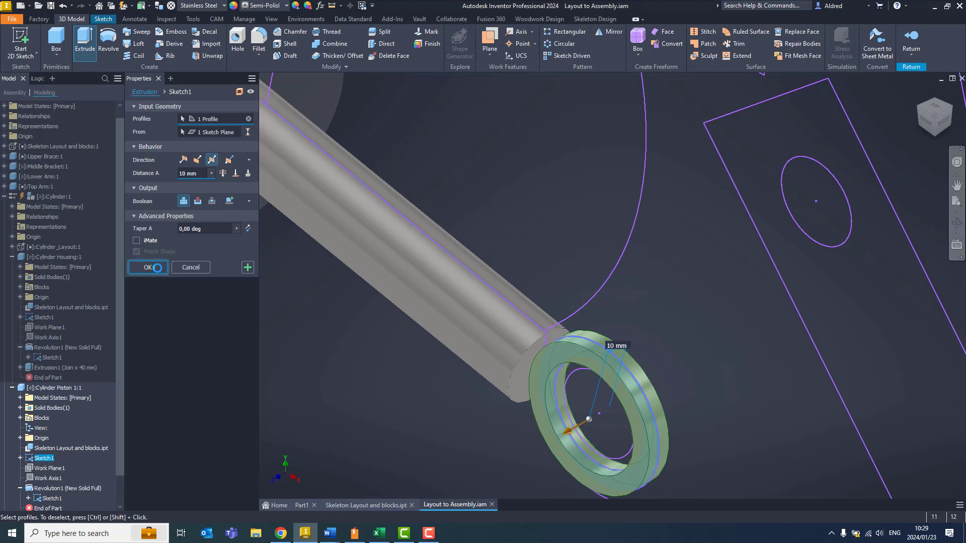
Return to the Cylinder subassembly and move the piston to test how it slides and swings with the housing
{"action": "scroll", "coordinate": [629, 336], "scroll_direction": "down", "scroll_amount": 5}
{"action": "middle_click_drag", "start_coordinate": [628, 335], "coordinate": [730, 203]}
{"action": "left_click", "coordinate": [905, 55]}
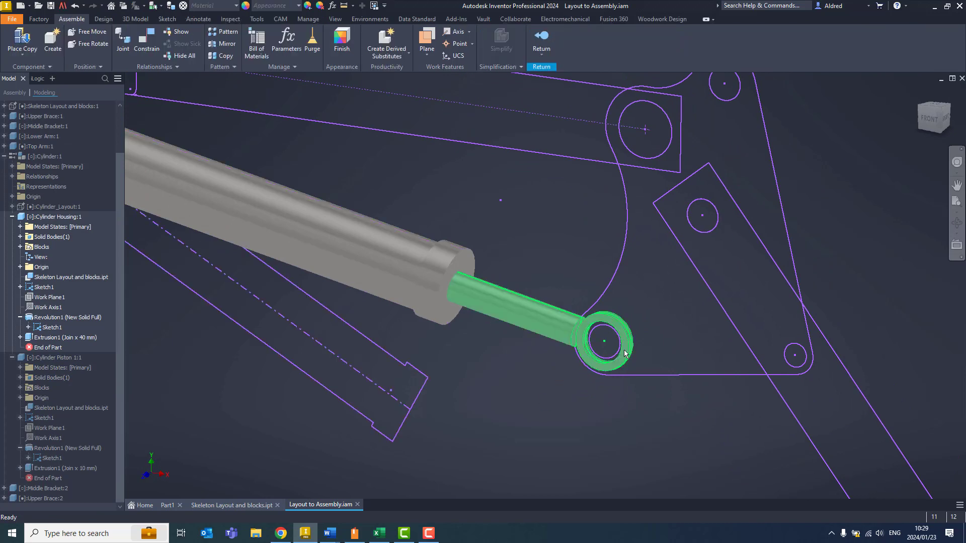
{"action": "left_click_drag", "start_coordinate": [645, 349], "coordinate": [457, 395]}
{"action": "scroll", "coordinate": [457, 394], "scroll_direction": "down", "scroll_amount": 3}
{"action": "middle_click_drag", "start_coordinate": [478, 386], "coordinate": [679, 358]}
{"action": "middle_click_drag", "start_coordinate": [694, 452], "coordinate": [624, 361]}
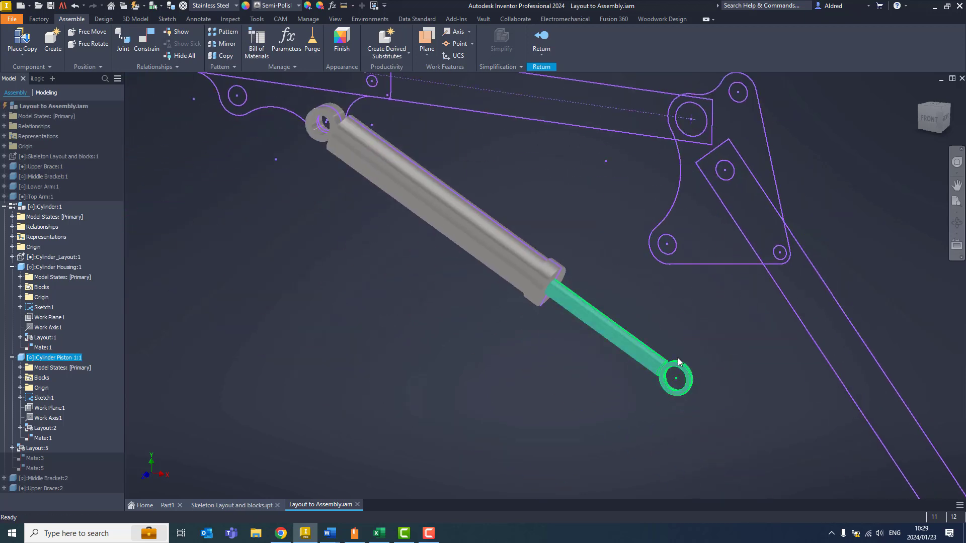
{"action": "left_click_drag", "start_coordinate": [673, 370], "coordinate": [612, 299]}
{"action": "middle_click_drag", "start_coordinate": [654, 267], "coordinate": [676, 289]}
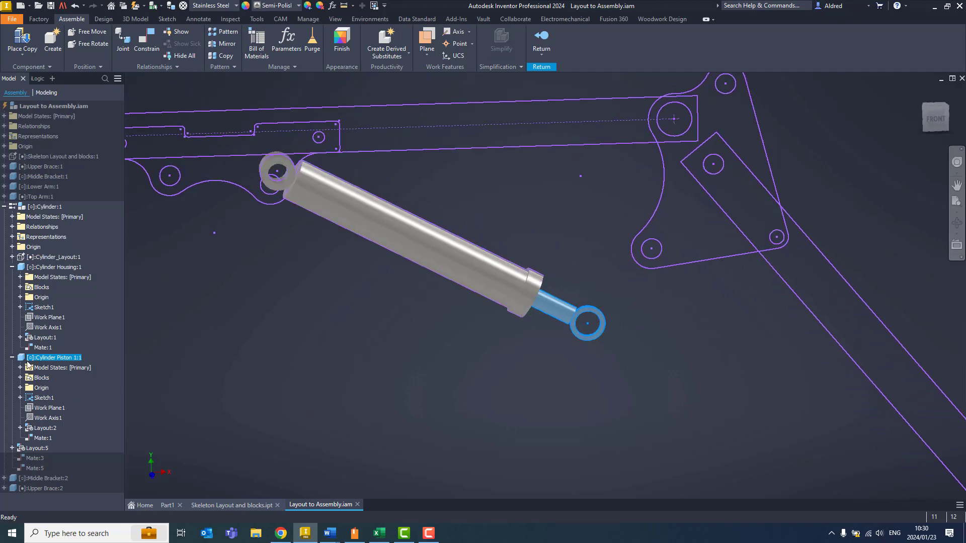
Return to the top-level assembly and move the cylinder's rod end to test the linkage's motion
{"action": "left_click", "coordinate": [544, 38]}
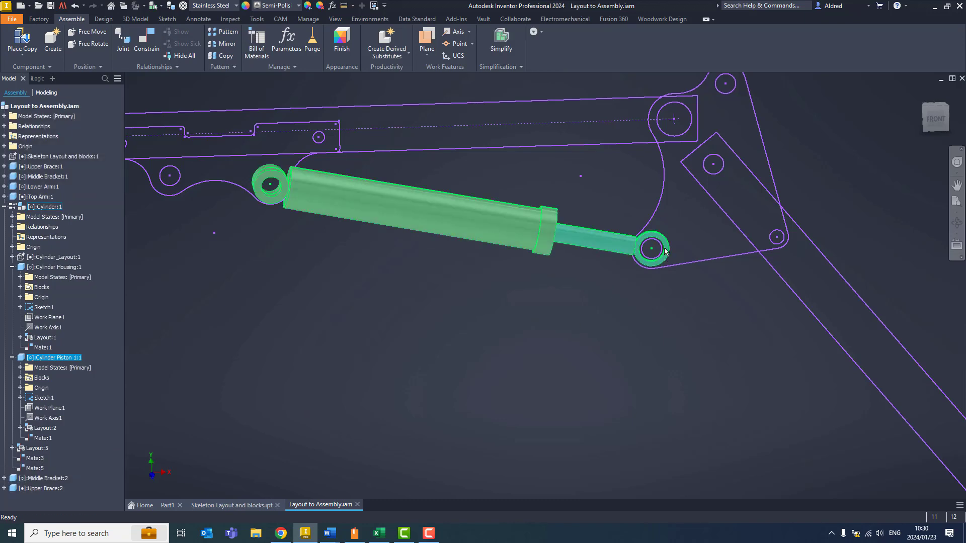
{"action": "left_click_drag", "start_coordinate": [665, 251], "coordinate": [660, 279]}
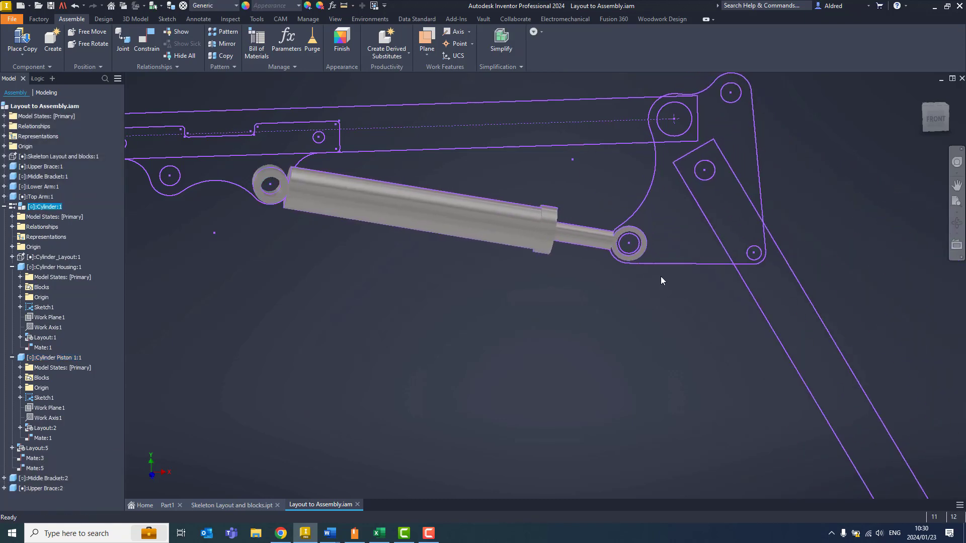
{"action": "middle_click_drag", "start_coordinate": [720, 221], "coordinate": [589, 236]}
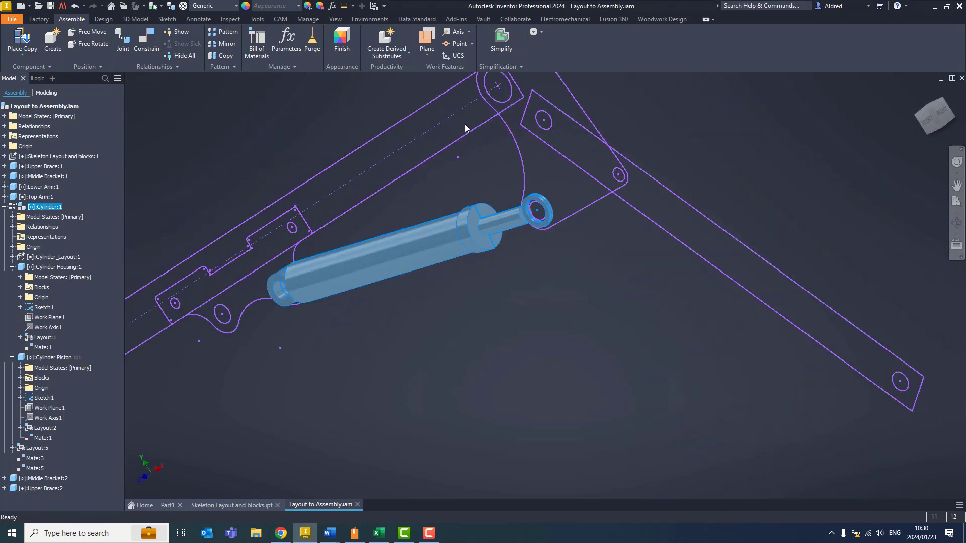
{"action": "left_click", "coordinate": [465, 124]}
Extrude the Lower Arm's sketch profile symmetrically by 40 mm in place and return to the top-level assembly
{"action": "left_click", "coordinate": [668, 189]}
{"action": "double_click", "coordinate": [668, 189]}
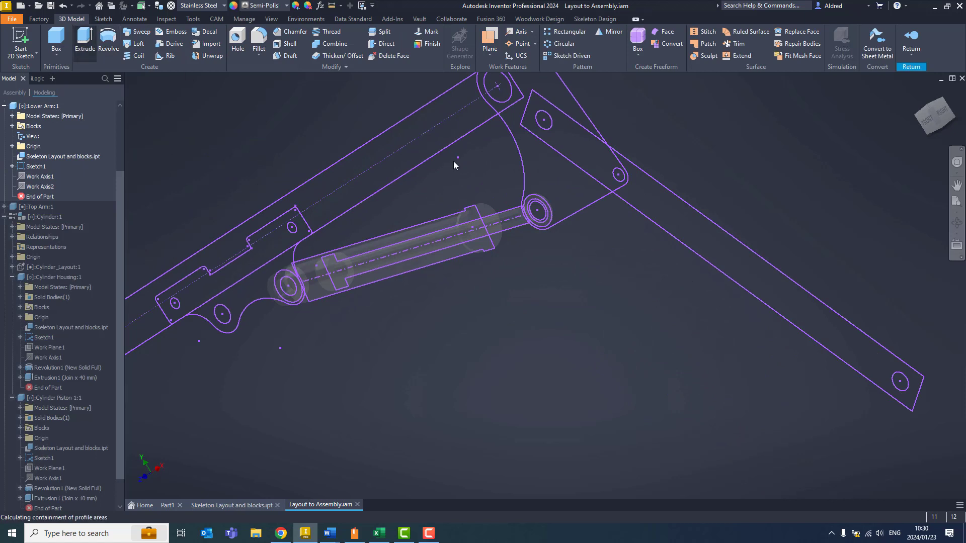
{"action": "key", "text": "e"}
{"action": "left_click", "coordinate": [764, 234]}
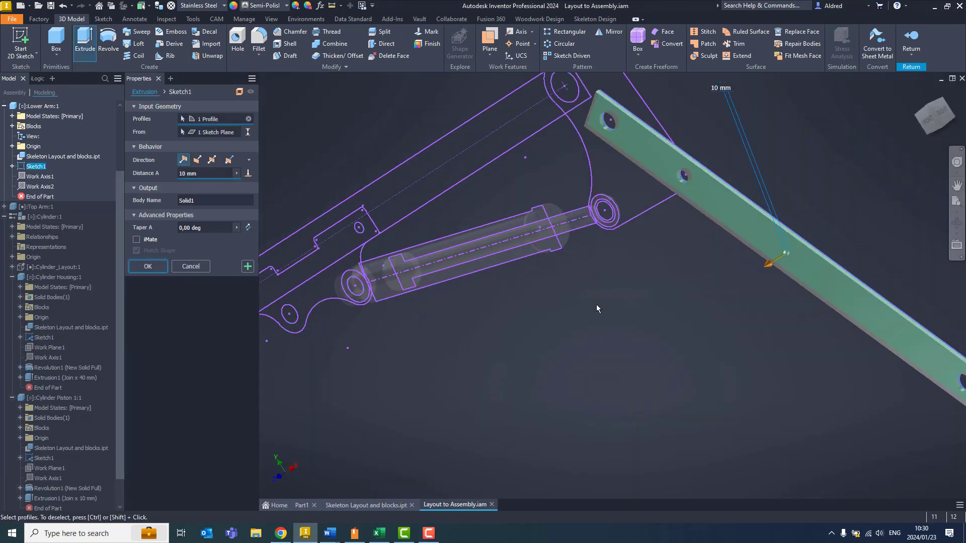
{"action": "left_click", "coordinate": [212, 159]}
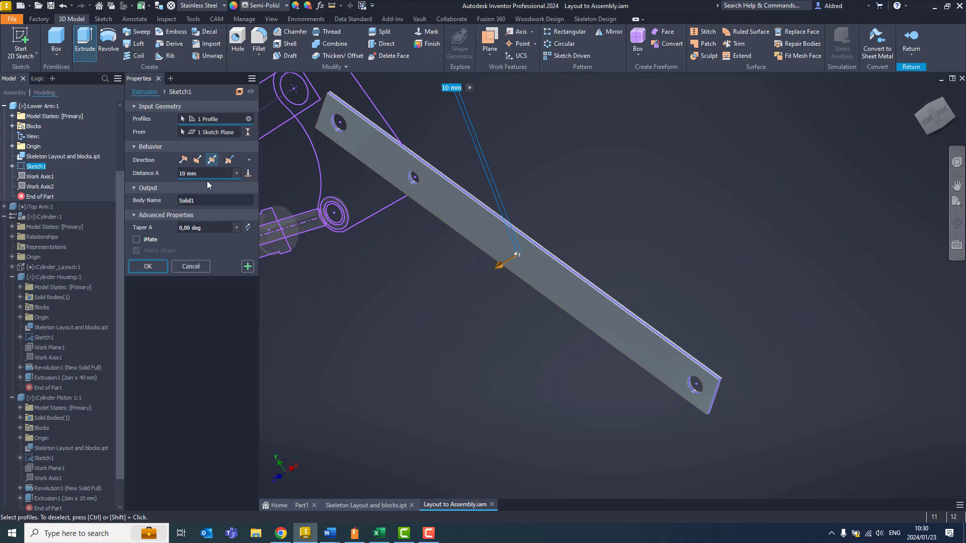
{"action": "left_click_drag", "start_coordinate": [205, 174], "coordinate": [45, 162]}
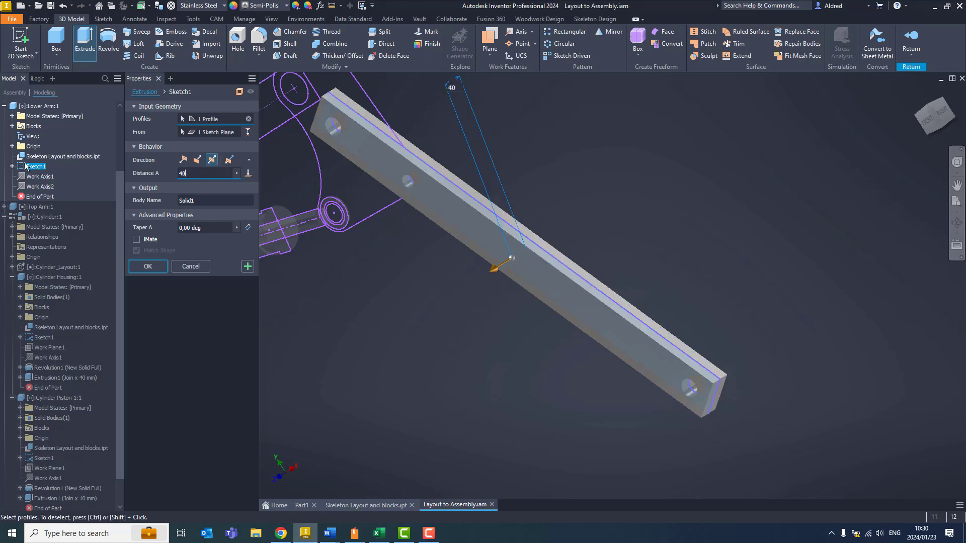
{"action": "key", "text": "Return"}
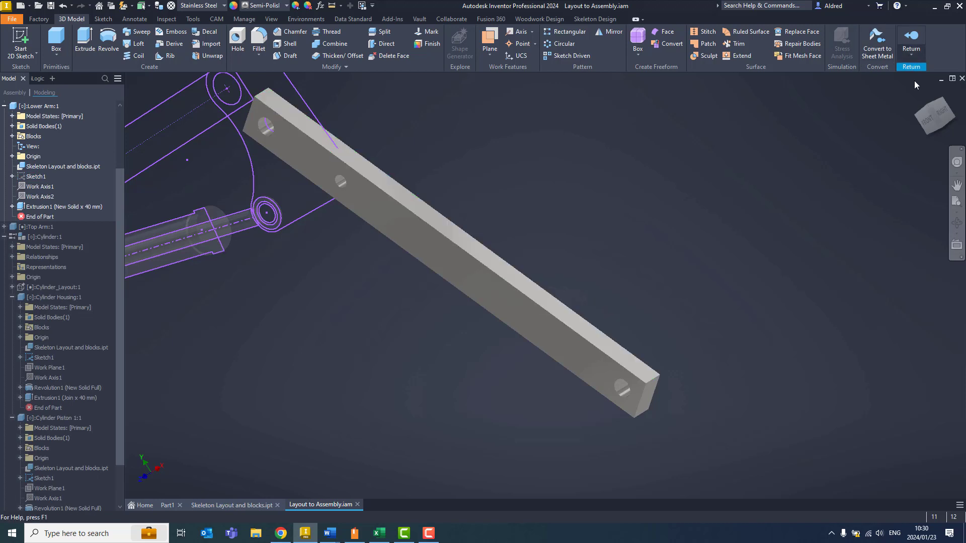
{"action": "left_click", "coordinate": [911, 40]}
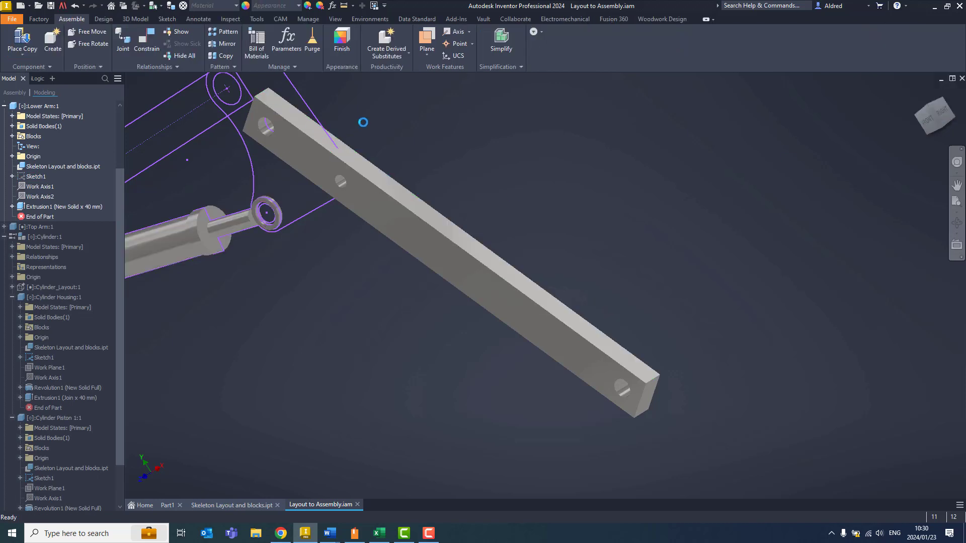
Collapse the Cylinder subassembly in the model tree and highlight each Middle Bracket occurrence in turn to tell them apart
{"action": "left_click", "coordinate": [361, 137]}
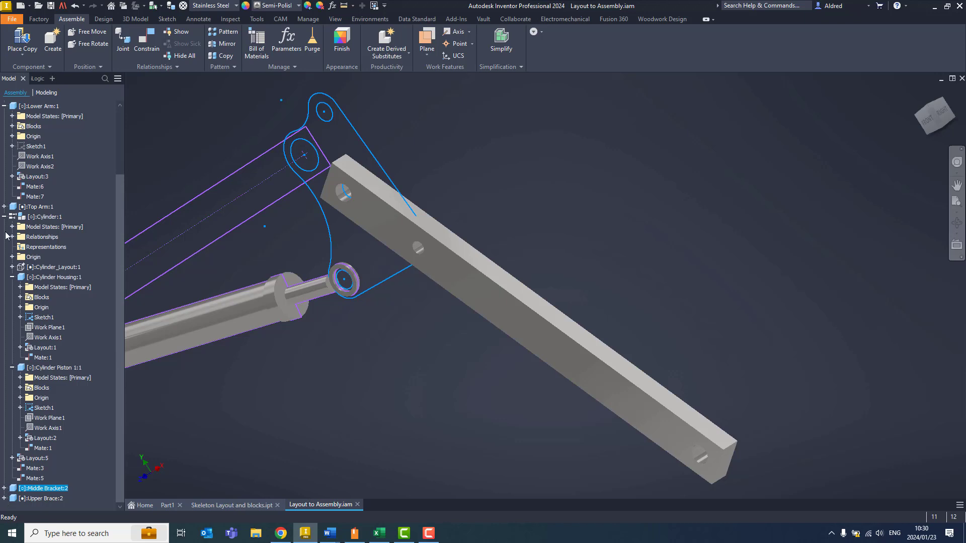
{"action": "left_click", "coordinate": [4, 217]}
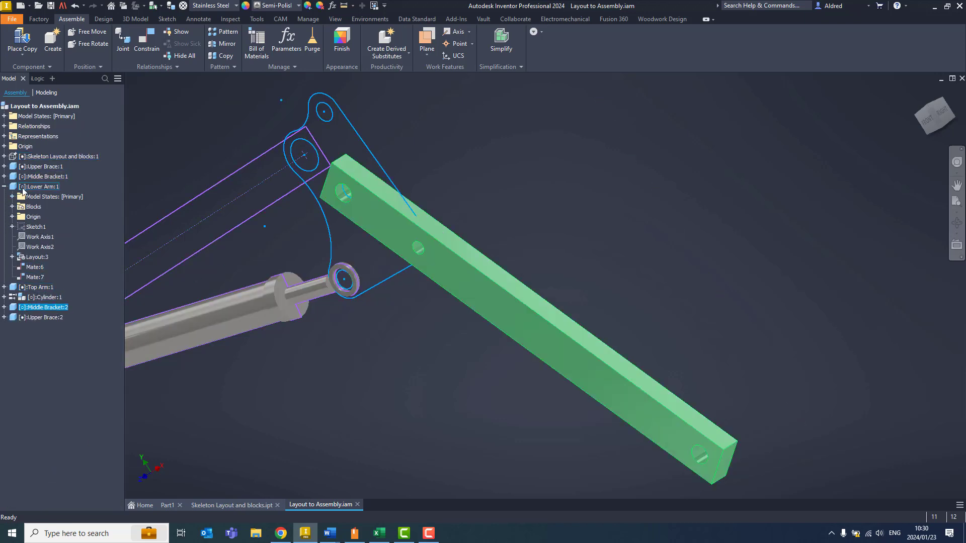
{"action": "left_click", "coordinate": [50, 177]}
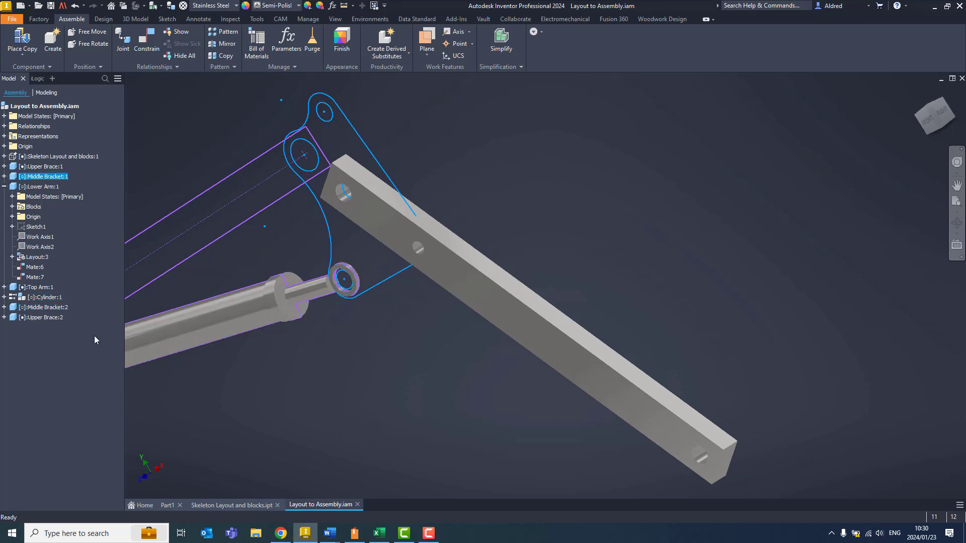
{"action": "left_click", "coordinate": [57, 308]}
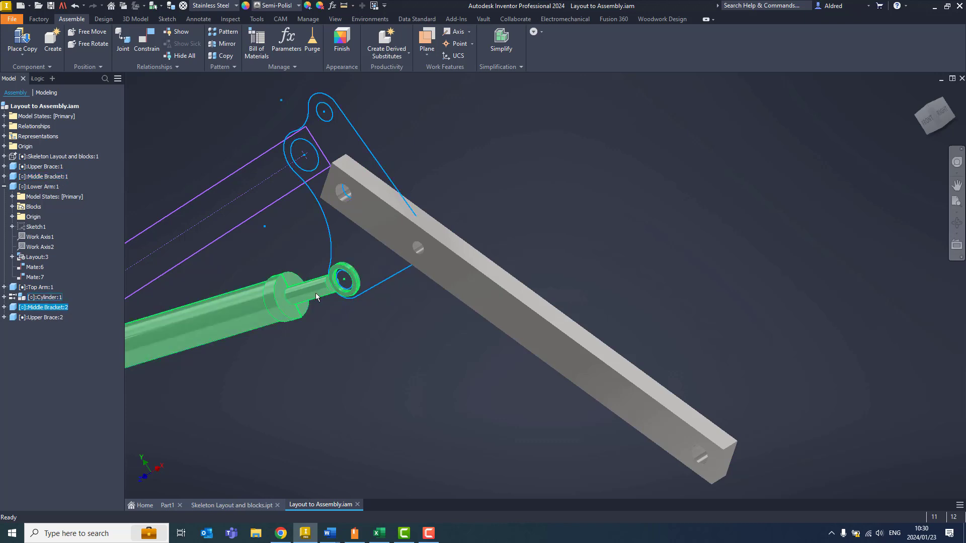
{"action": "middle_click_drag", "start_coordinate": [147, 333], "coordinate": [391, 264], "text": "shift"}
{"action": "key", "text": "Escape"}
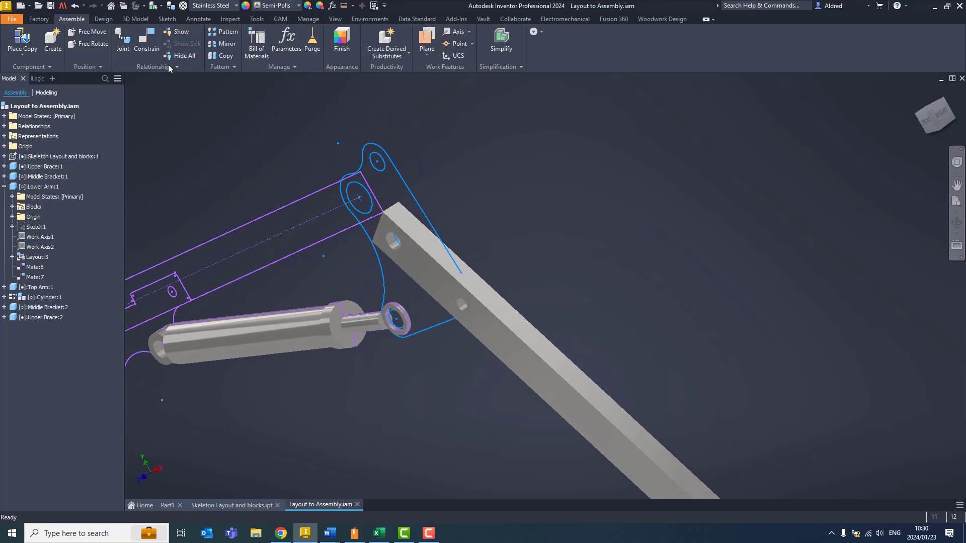
Extrude the Middle Bracket's plate profile 10 mm in place and return to the top-level assembly
{"action": "double_click", "coordinate": [407, 187]}
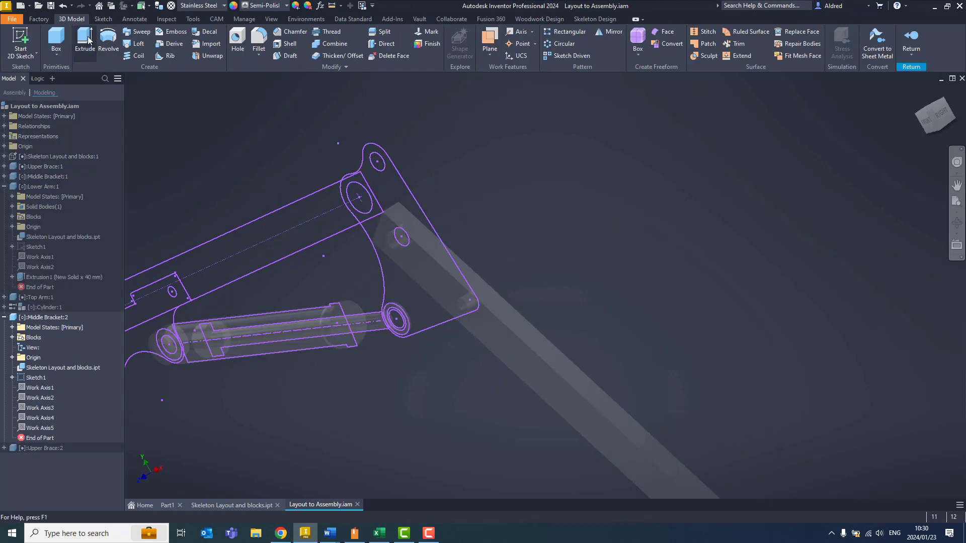
{"action": "left_click", "coordinate": [85, 40]}
{"action": "left_click", "coordinate": [463, 187]}
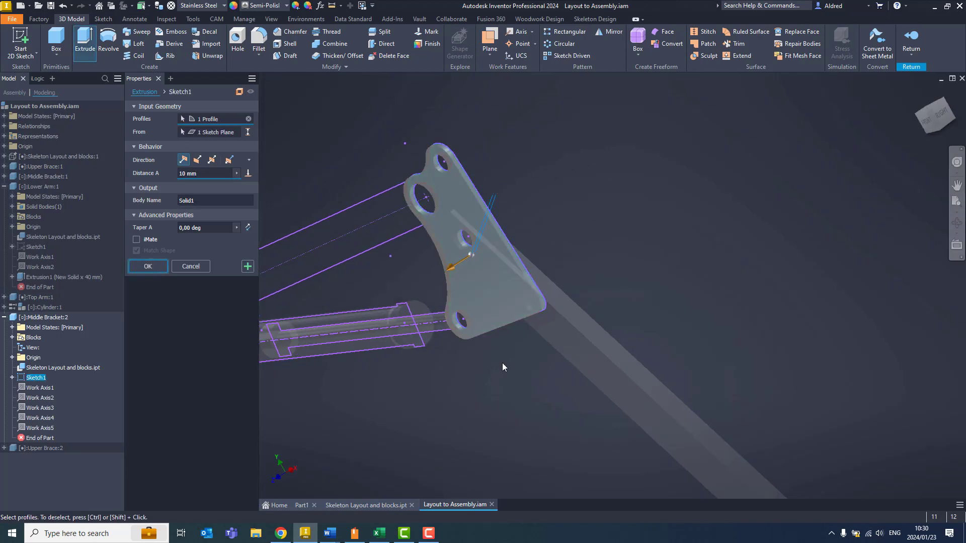
{"action": "key", "text": "Return"}
{"action": "left_click", "coordinate": [911, 54]}
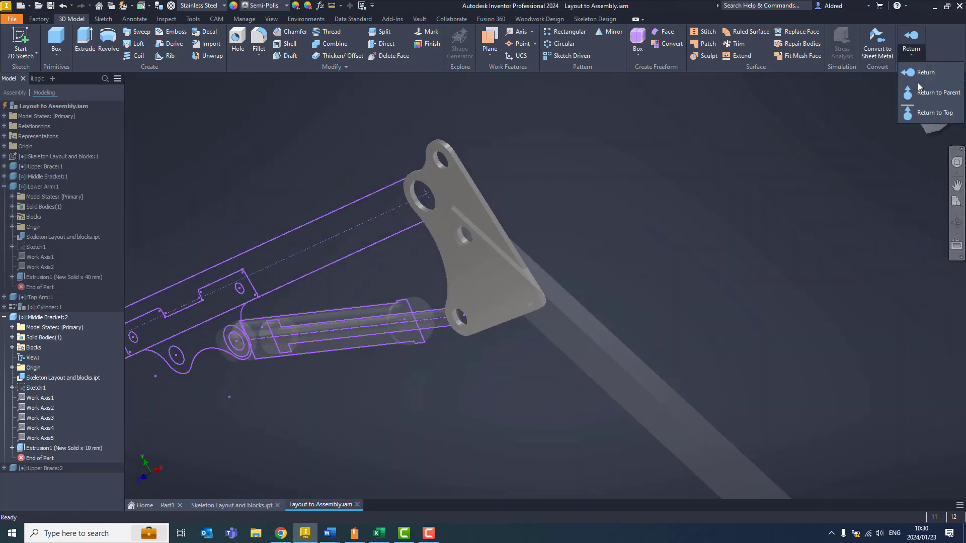
{"action": "left_click", "coordinate": [914, 113]}
Examine from above and from the front how the Middle Bracket plates sit relative to the lower arm and cylinder rod
{"action": "middle_click_drag", "start_coordinate": [524, 266], "coordinate": [611, 240], "text": "shift"}
{"action": "left_click", "coordinate": [929, 115]}
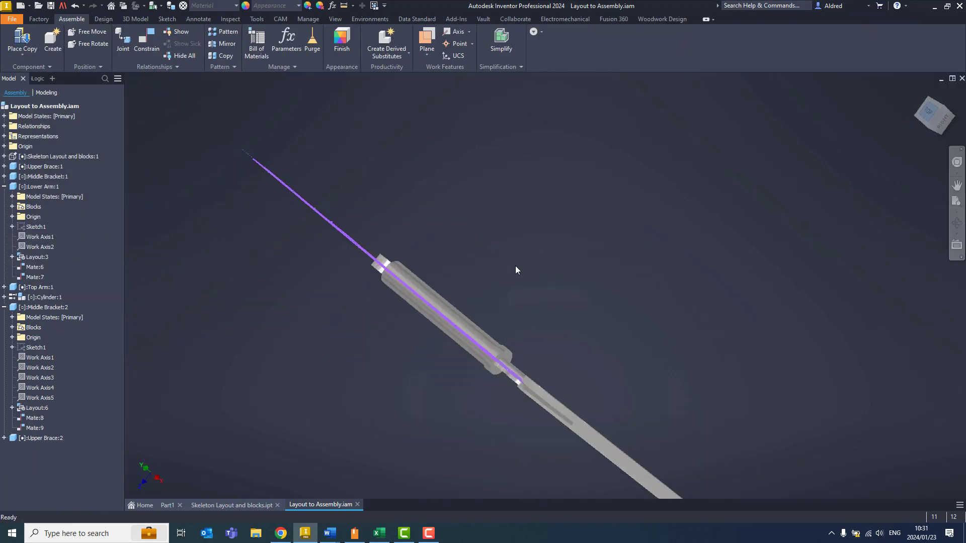
{"action": "scroll", "coordinate": [606, 292], "scroll_direction": "up", "scroll_amount": 6}
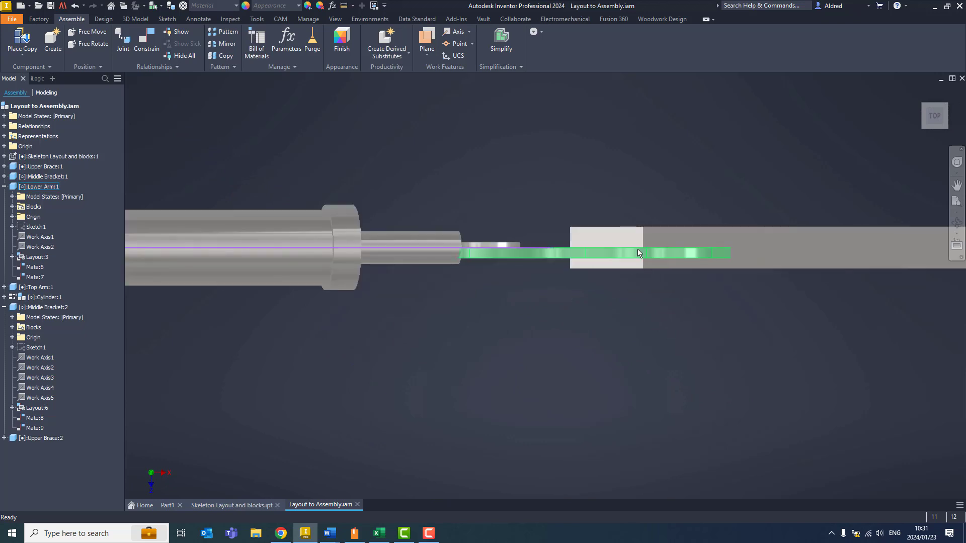
{"action": "middle_click_drag", "start_coordinate": [612, 279], "coordinate": [597, 298]}
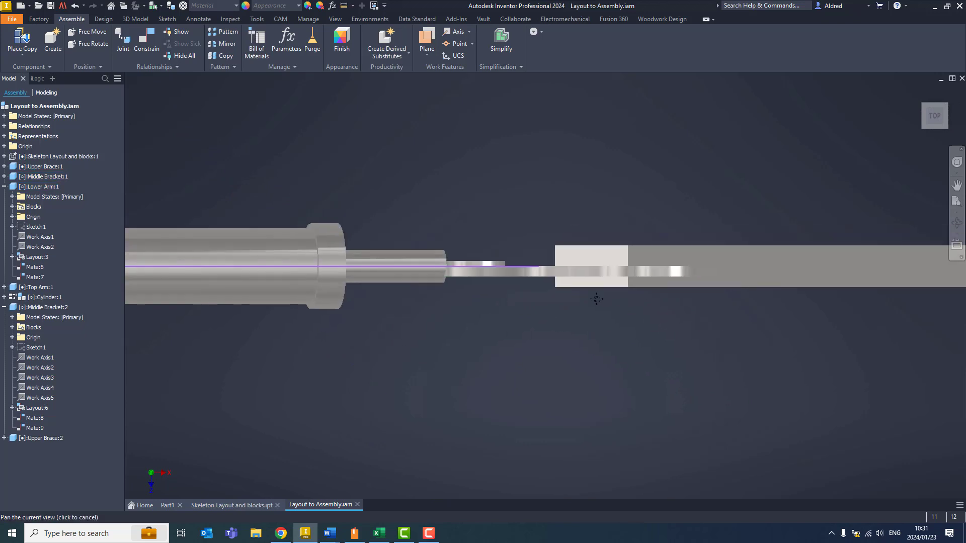
{"action": "middle_click_drag", "start_coordinate": [577, 352], "coordinate": [543, 377], "text": "shift"}
{"action": "scroll", "coordinate": [534, 287], "scroll_direction": "down", "scroll_amount": 3}
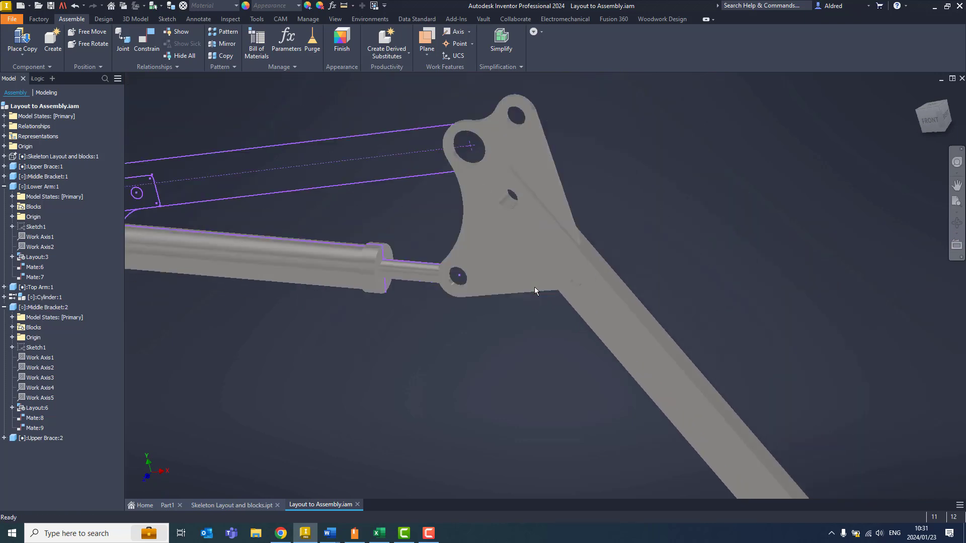
{"action": "mouse_move", "coordinate": [535, 288]}
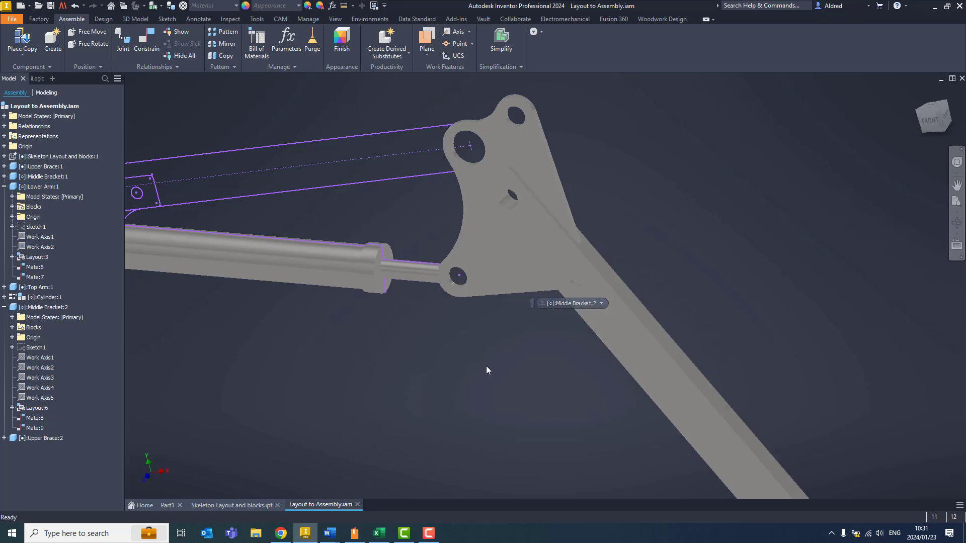
{"action": "middle_click_drag", "start_coordinate": [487, 366], "coordinate": [486, 384]}
{"action": "middle_click_drag", "start_coordinate": [360, 388], "coordinate": [377, 407]}
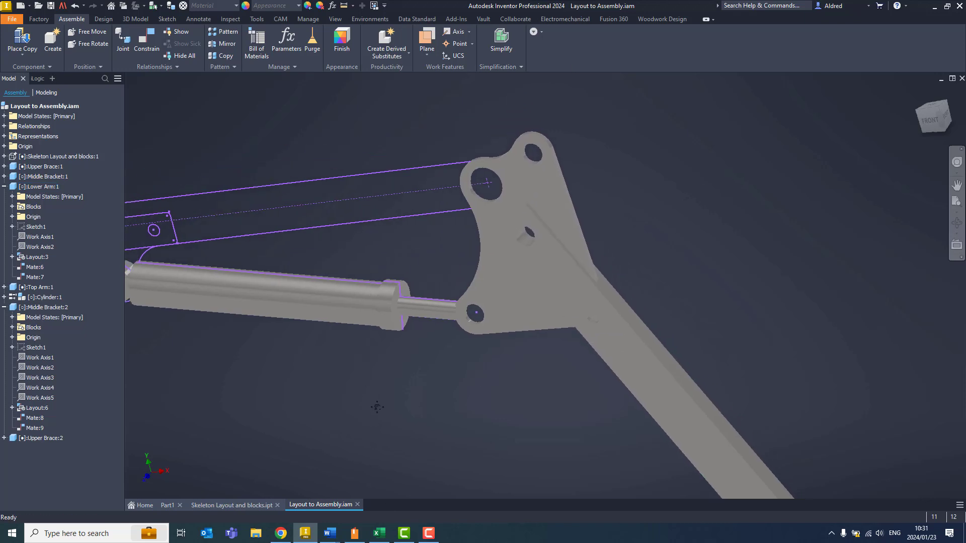
Expand the layout constraint of Middle Bracket:2 and select its XY Flush relationship to show the constrained planes
{"action": "left_click", "coordinate": [522, 181]}
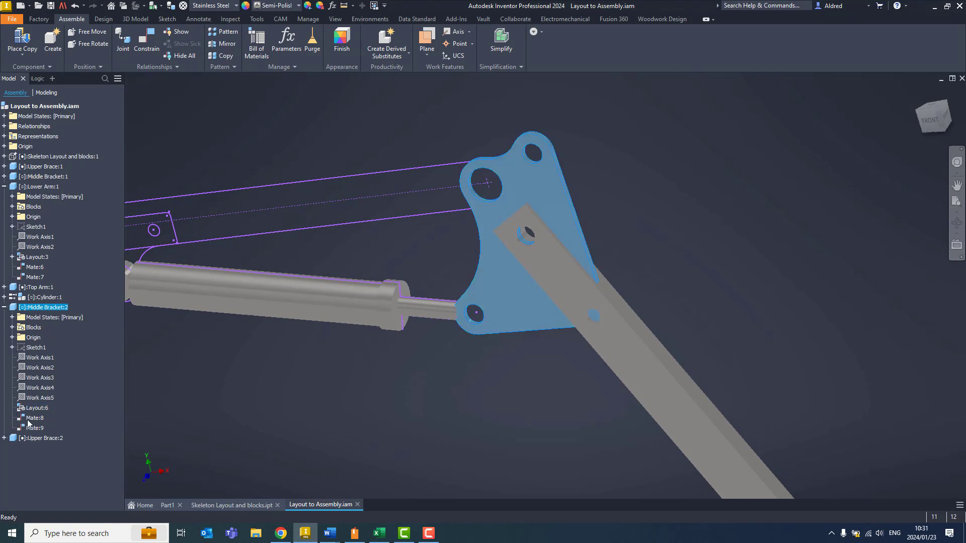
{"action": "left_click", "coordinate": [12, 408]}
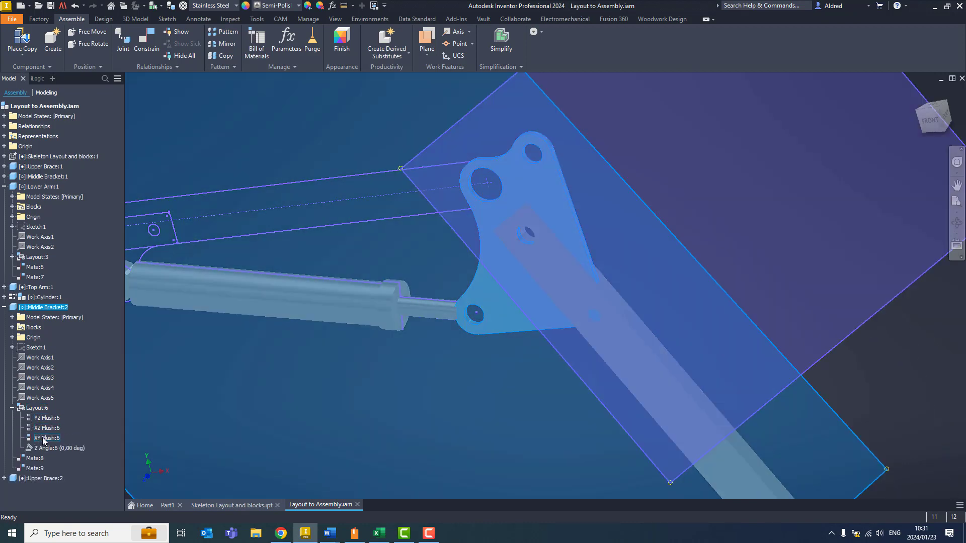
{"action": "double_click", "coordinate": [40, 436]}
Measure the lower arm's thickness between the two corner vertices at its free end
{"action": "scroll", "coordinate": [341, 376], "scroll_direction": "up", "scroll_amount": 5}
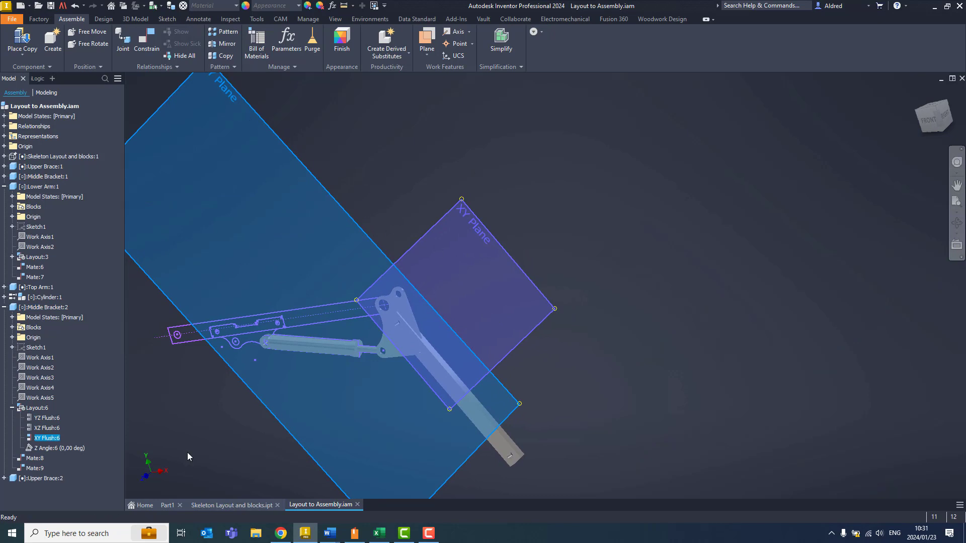
{"action": "mouse_move", "coordinate": [267, 348]}
{"action": "middle_mouse_down", "text": "shift"}
{"action": "mouse_move", "coordinate": [188, 312]}
{"action": "mouse_move", "coordinate": [243, 319]}
{"action": "mouse_move", "coordinate": [262, 343]}
{"action": "middle_mouse_up", "text": "shift"}
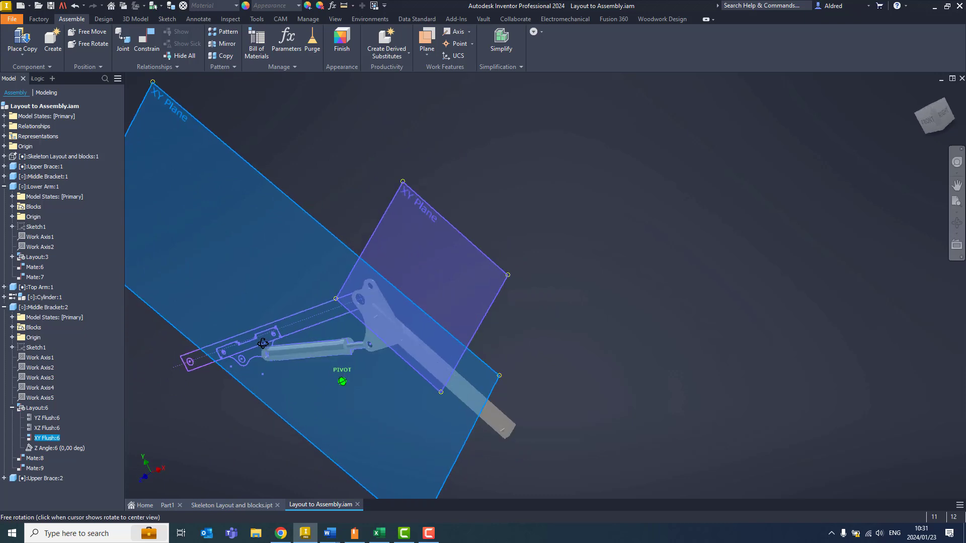
{"action": "scroll", "coordinate": [504, 382], "scroll_direction": "down", "scroll_amount": 6}
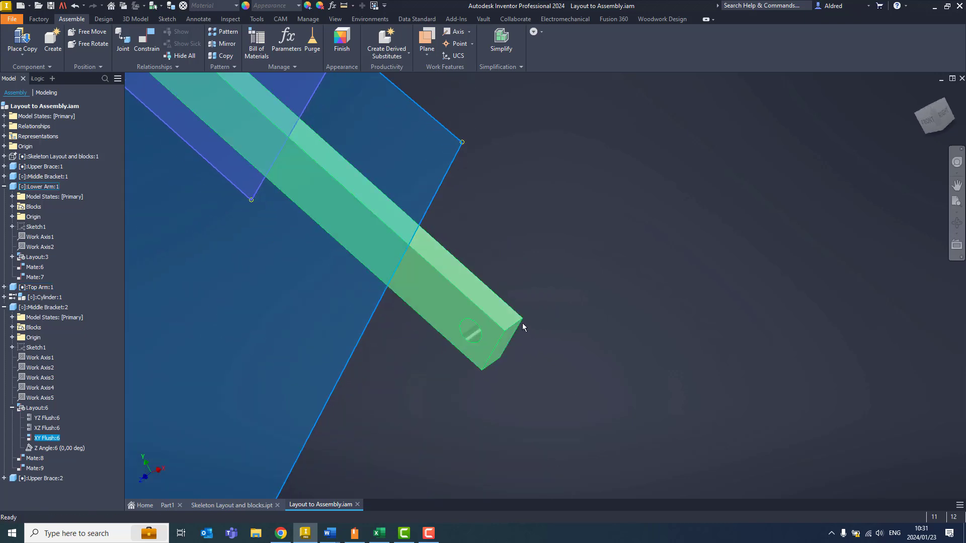
{"action": "left_click", "coordinate": [342, 6]}
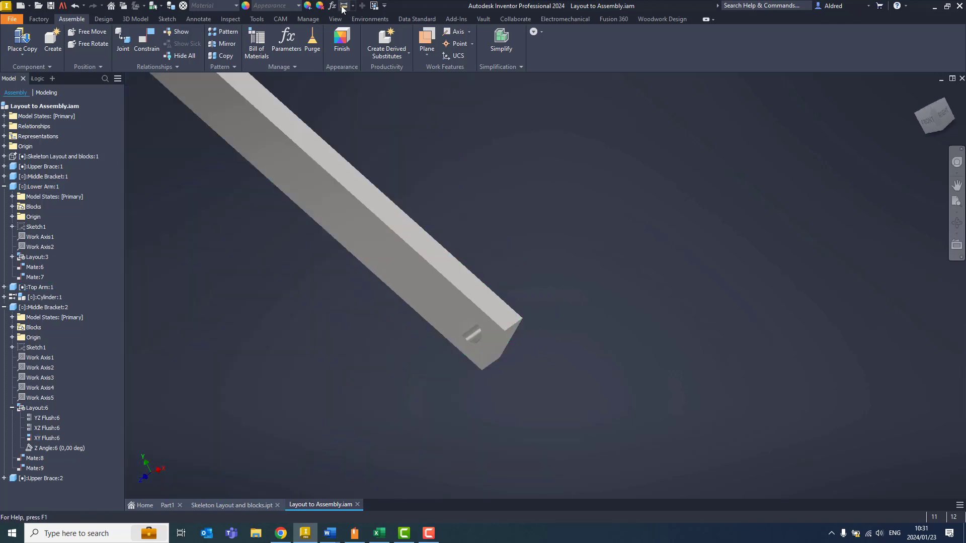
{"action": "left_click", "coordinate": [523, 318]}
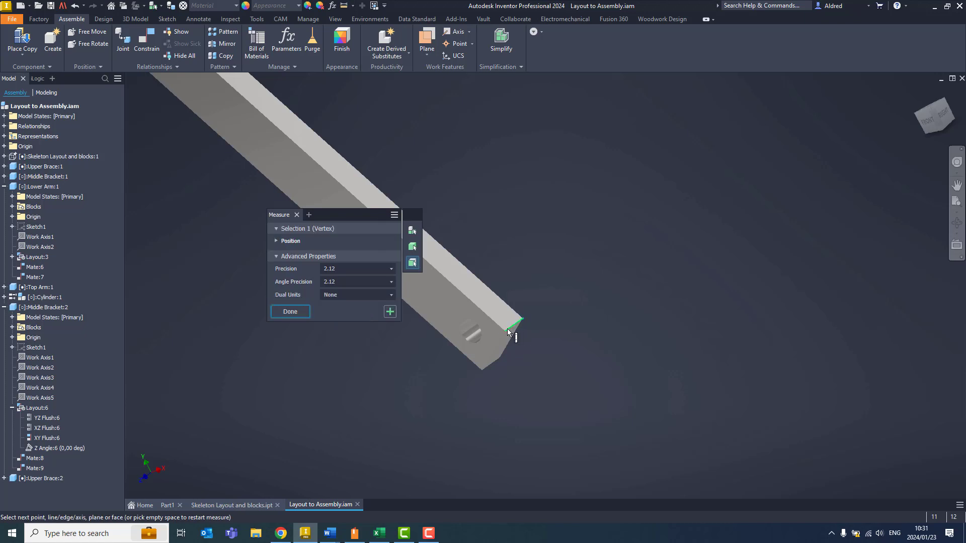
{"action": "left_click", "coordinate": [506, 329]}
{"action": "scroll", "coordinate": [539, 259], "scroll_direction": "up", "scroll_amount": 2}
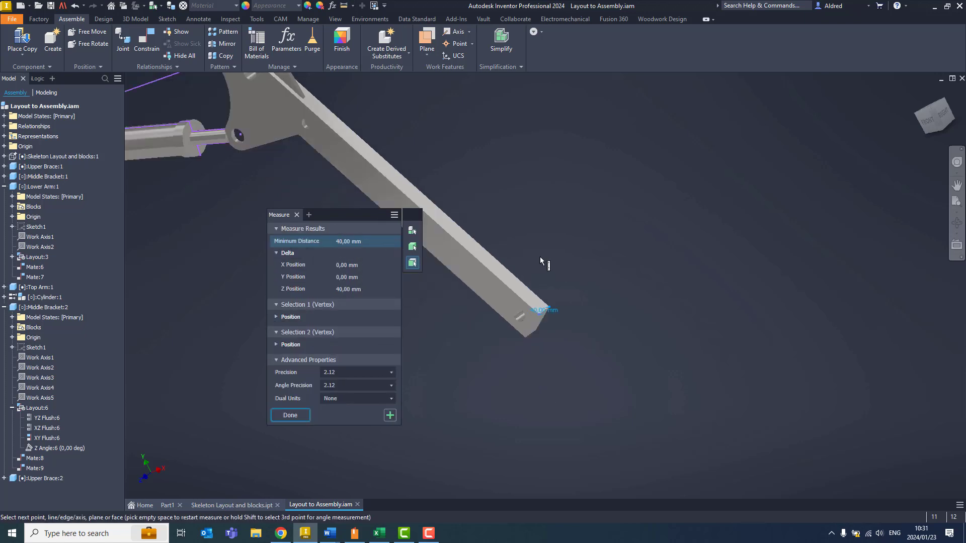
{"action": "scroll", "coordinate": [540, 257], "scroll_direction": "up", "scroll_amount": 3}
{"action": "middle_click_drag", "start_coordinate": [388, 113], "coordinate": [422, 192]}
{"action": "scroll", "coordinate": [419, 192], "scroll_direction": "down", "scroll_amount": 4}
{"action": "key", "text": "Escape"}
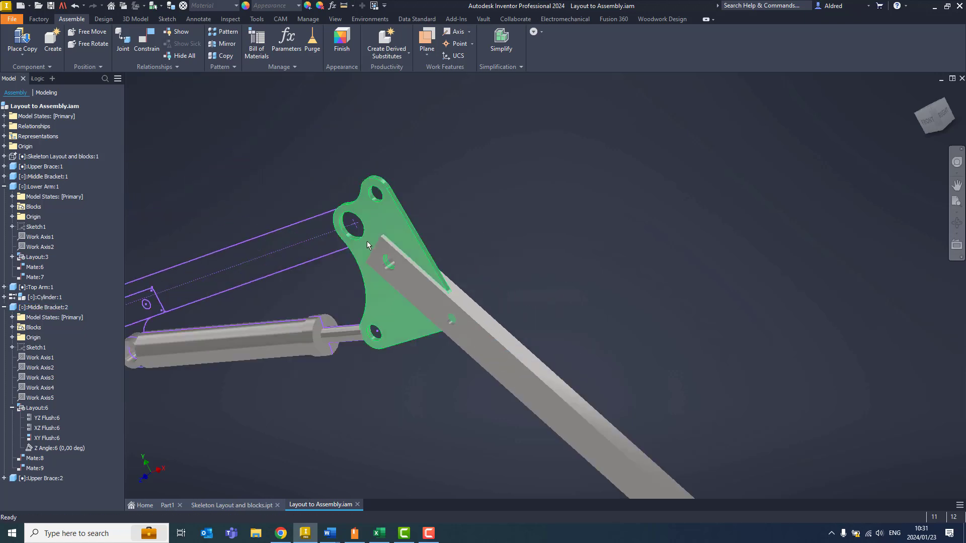
Set the XY Flush offset in the layout constraint of Middle Bracket:2 to 20 mm
{"action": "left_click", "coordinate": [403, 284]}
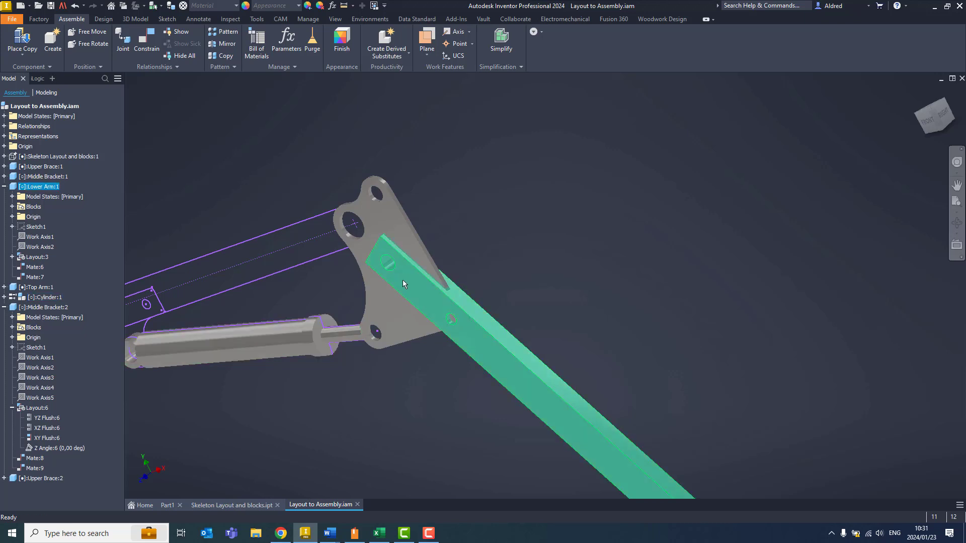
{"action": "left_click", "coordinate": [70, 489]}
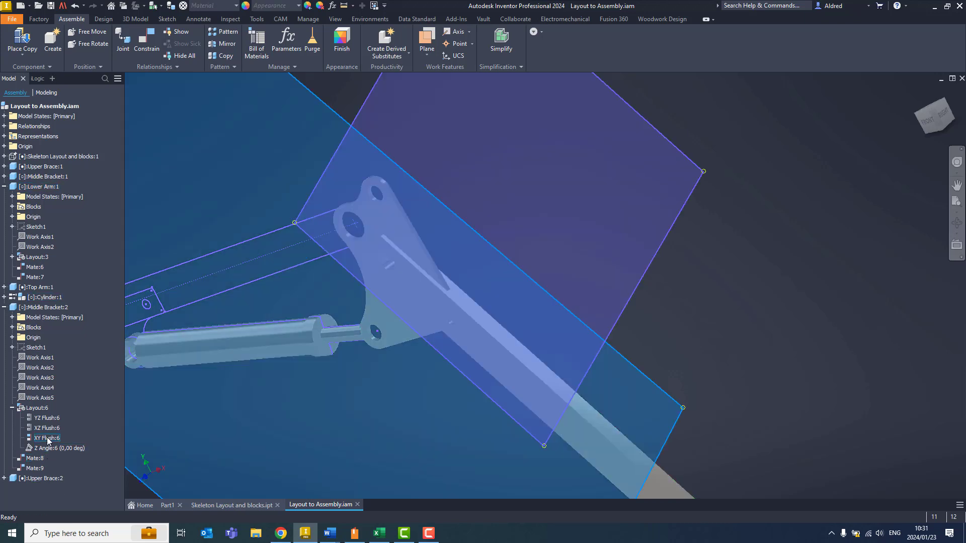
{"action": "left_click", "coordinate": [48, 440]}
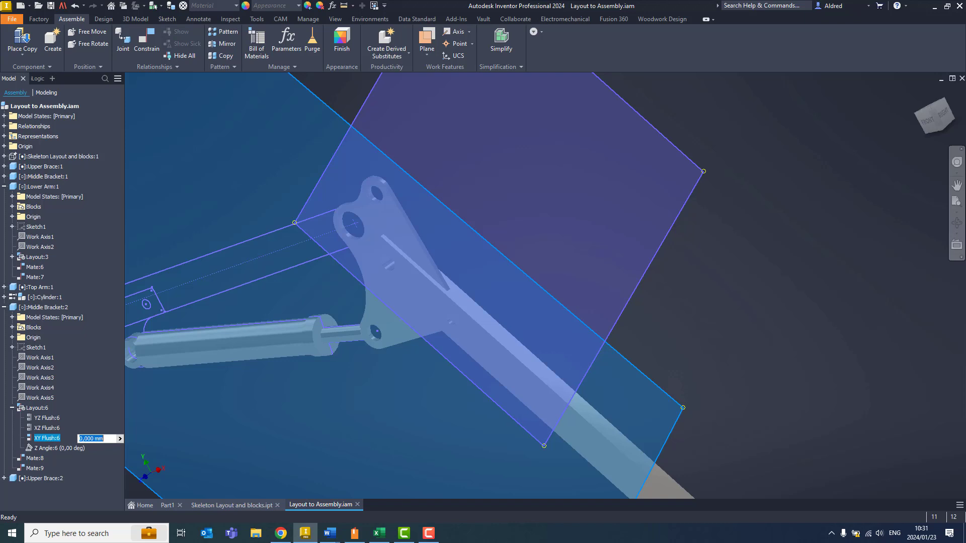
{"action": "type", "text": "20"}
{"action": "key", "text": "Return"}
Inspect both Middle Bracket plates against the lower arm from the right side and highlight Middle Bracket:2 to identify it
{"action": "middle_click_drag", "start_coordinate": [495, 302], "coordinate": [400, 293], "text": "shift"}
{"action": "left_click", "coordinate": [935, 114]}
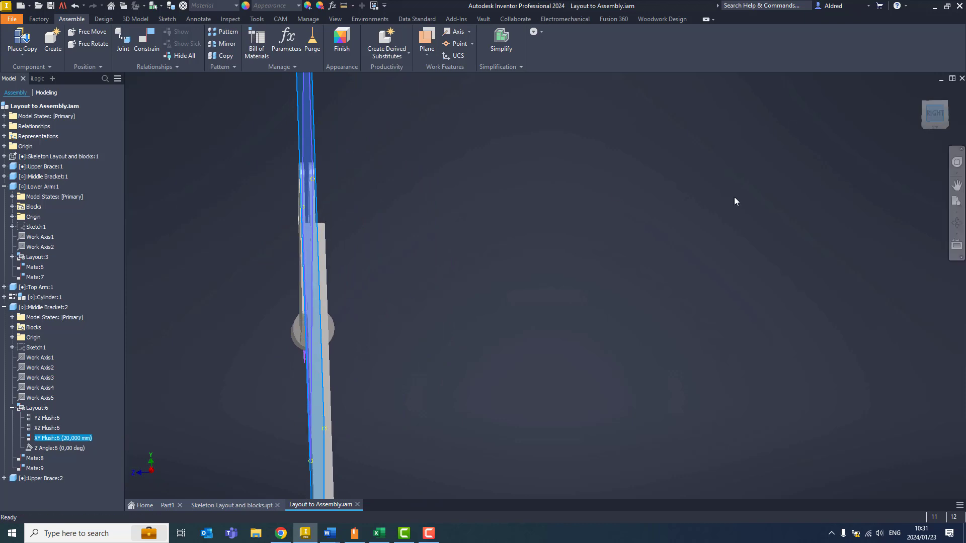
{"action": "scroll", "coordinate": [539, 240], "scroll_direction": "down", "scroll_amount": 5}
{"action": "middle_click_drag", "start_coordinate": [546, 239], "coordinate": [351, 273]}
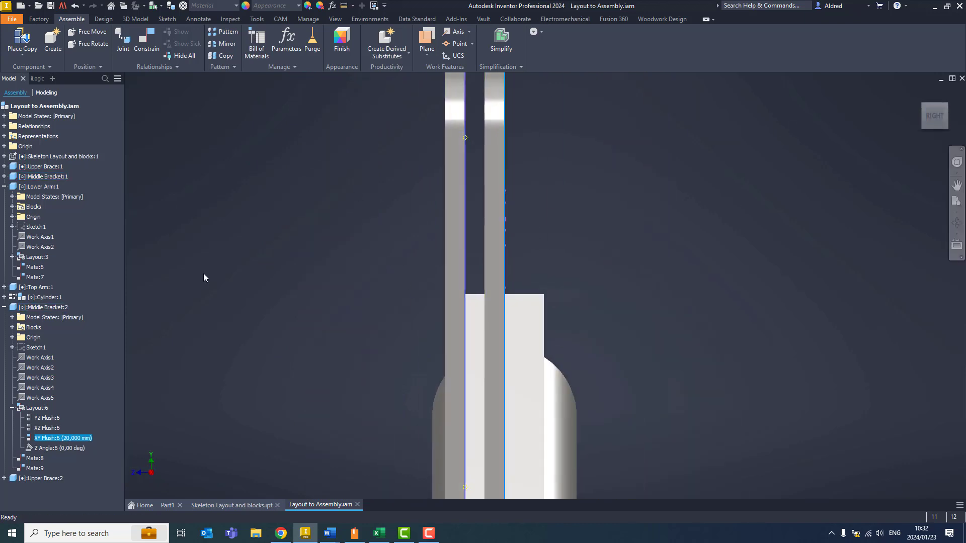
{"action": "left_click", "coordinate": [40, 307]}
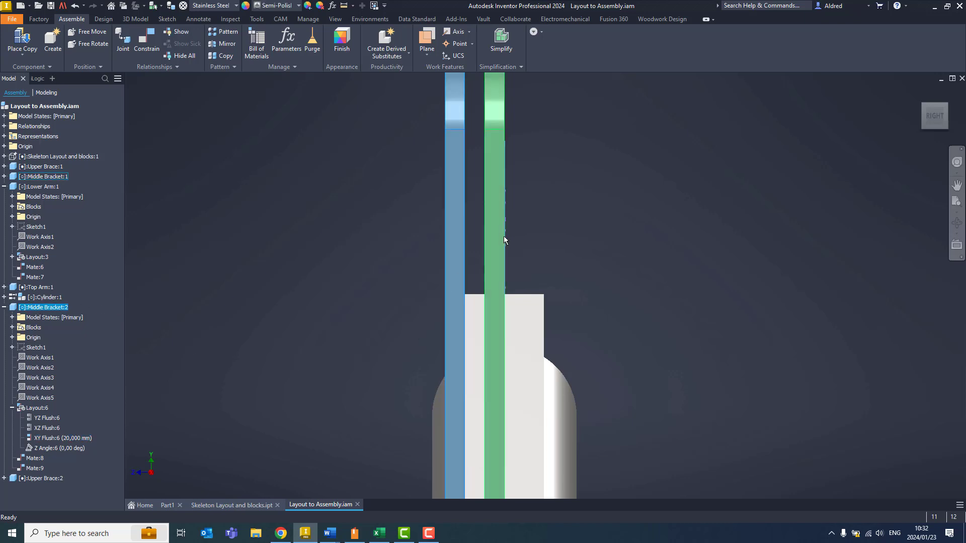
Identify Middle Bracket:1 and measure from its face towards Middle Bracket:2 to the lower arm's opposite outer face
{"action": "left_click", "coordinate": [43, 176]}
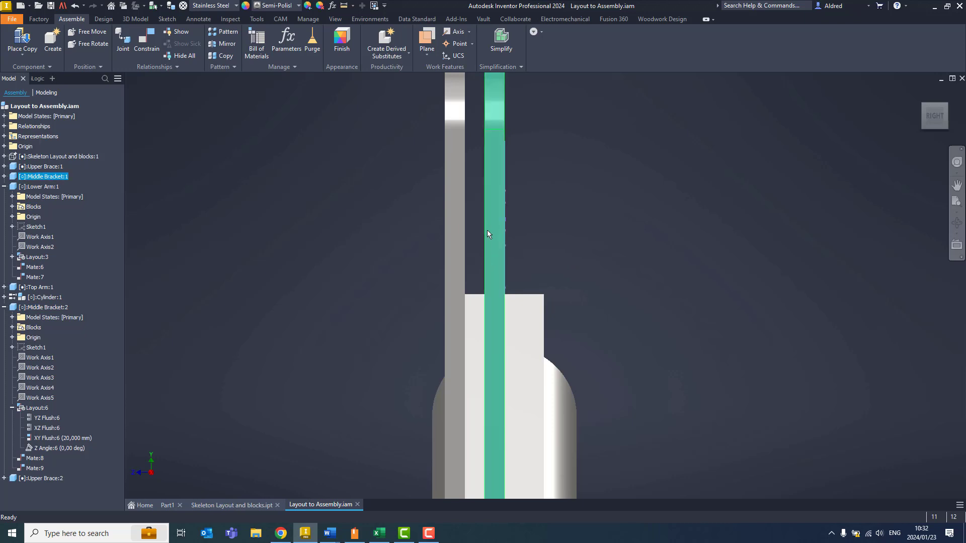
{"action": "left_click", "coordinate": [637, 182]}
{"action": "key", "text": "m"}
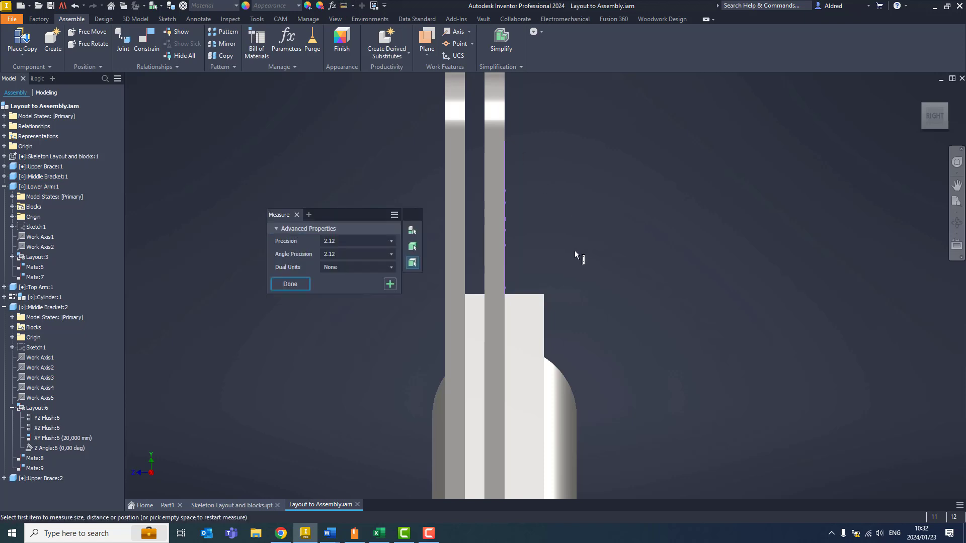
{"action": "middle_click_drag", "start_coordinate": [575, 252], "coordinate": [572, 225]}
{"action": "left_click", "coordinate": [484, 231]}
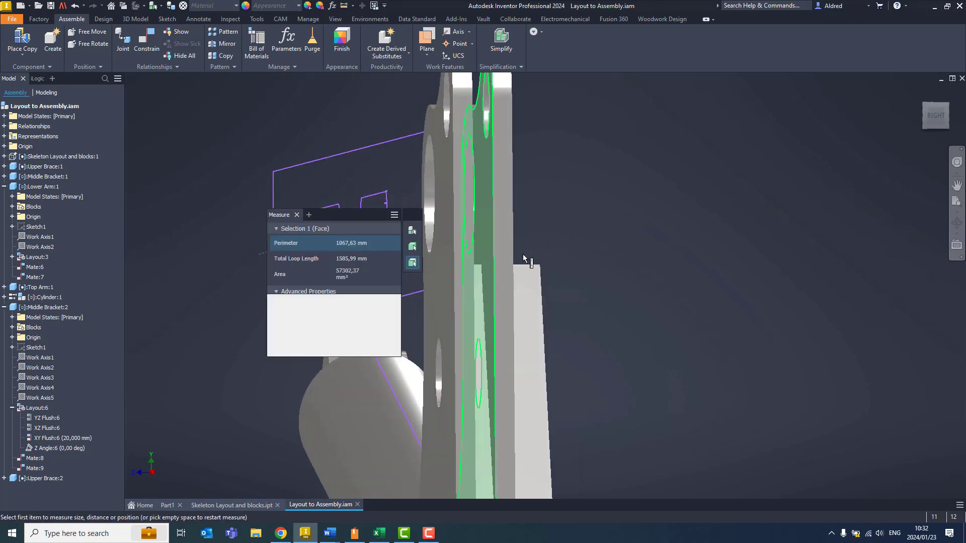
{"action": "mouse_move", "coordinate": [483, 231]}
{"action": "middle_mouse_down", "text": "shift"}
{"action": "mouse_move", "coordinate": [524, 270]}
{"action": "mouse_move", "coordinate": [546, 312]}
{"action": "middle_mouse_up", "text": "shift"}
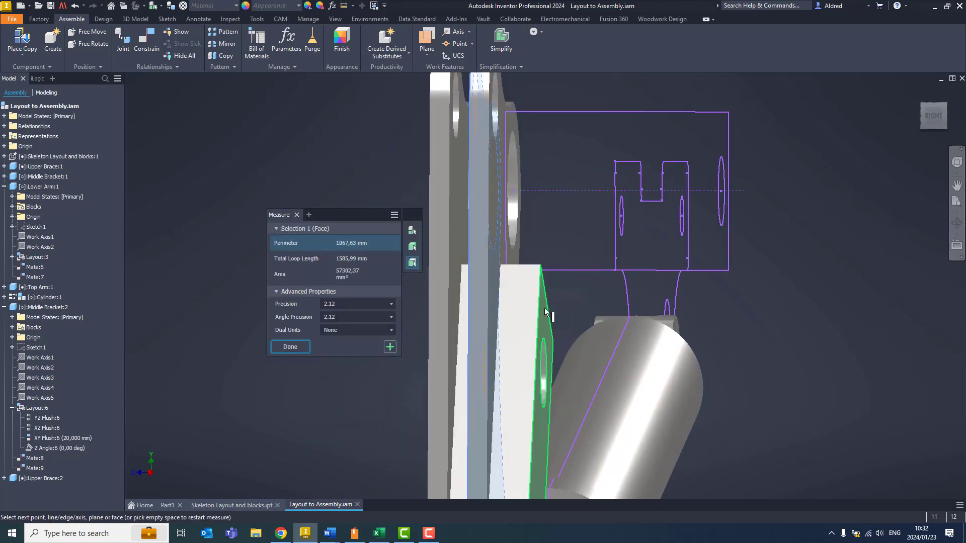
{"action": "left_click", "coordinate": [545, 309]}
{"action": "scroll", "coordinate": [713, 271], "scroll_direction": "down", "scroll_amount": 4}
{"action": "middle_click_drag", "start_coordinate": [714, 272], "coordinate": [722, 259]}
{"action": "key", "text": "Escape"}
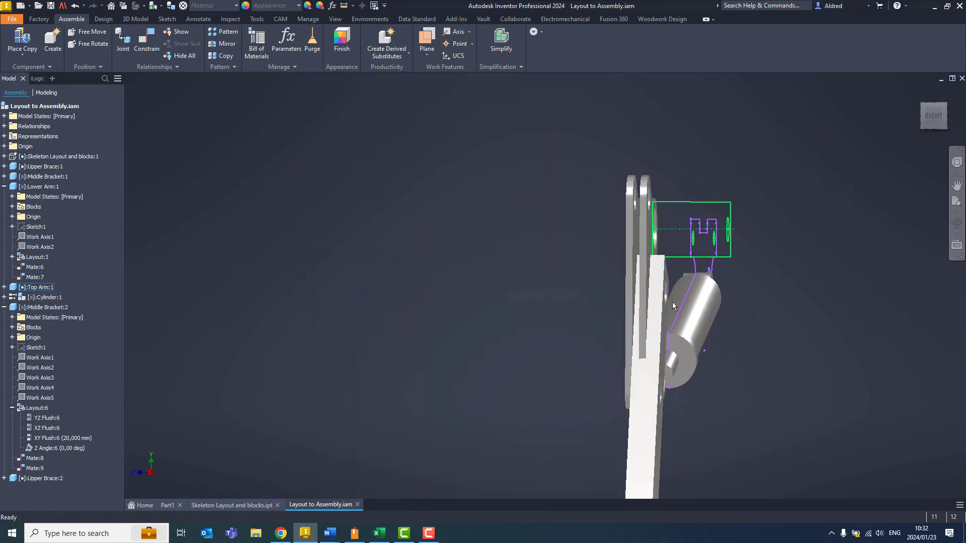
Set the XY Flush offset in the layout constraint of Middle Bracket:1 to -30 mm and check both brackets beside the lower arm
{"action": "left_click", "coordinate": [647, 216]}
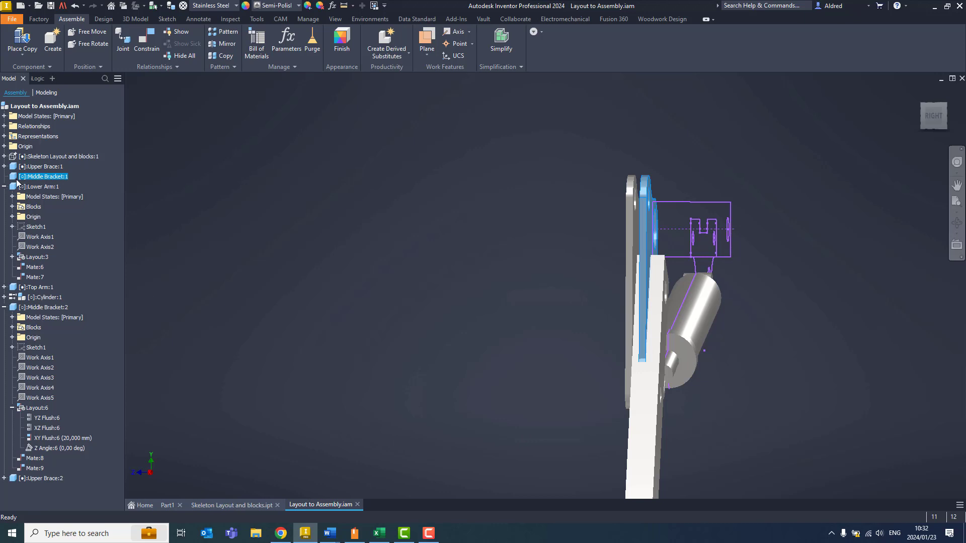
{"action": "left_click", "coordinate": [4, 177]}
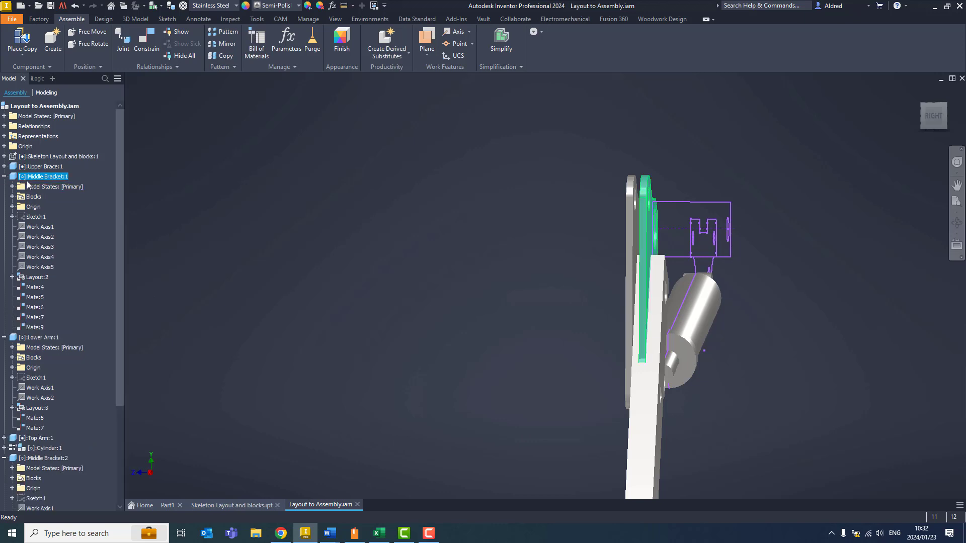
{"action": "left_click", "coordinate": [12, 277]}
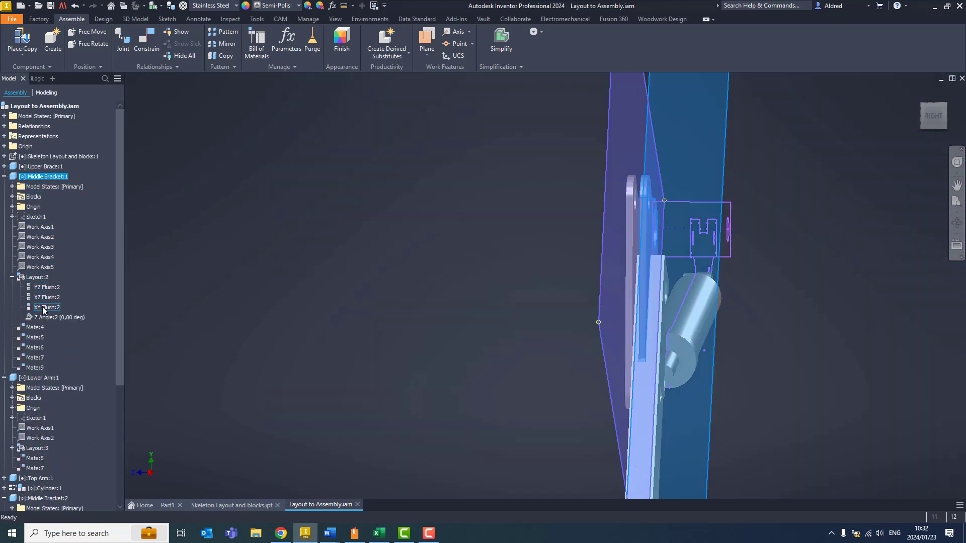
{"action": "double_click", "coordinate": [43, 308]}
{"action": "type", "text": "-"}
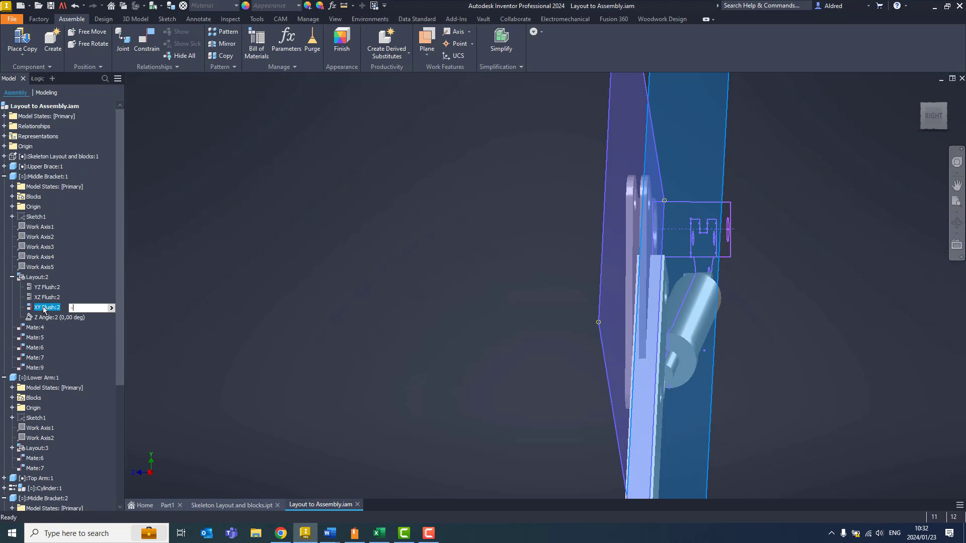
{"action": "type", "text": "30"}
{"action": "key", "text": "Return"}
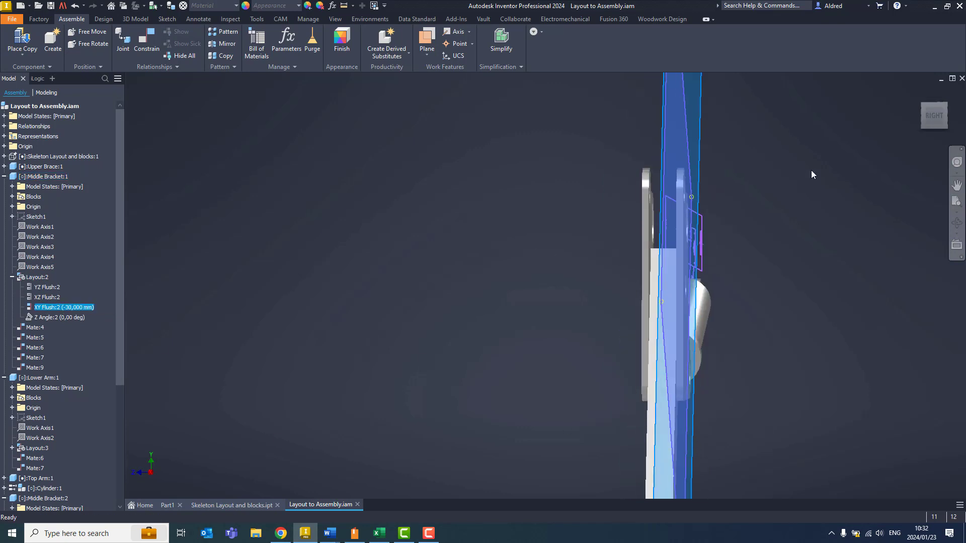
{"action": "left_click", "coordinate": [929, 123]}
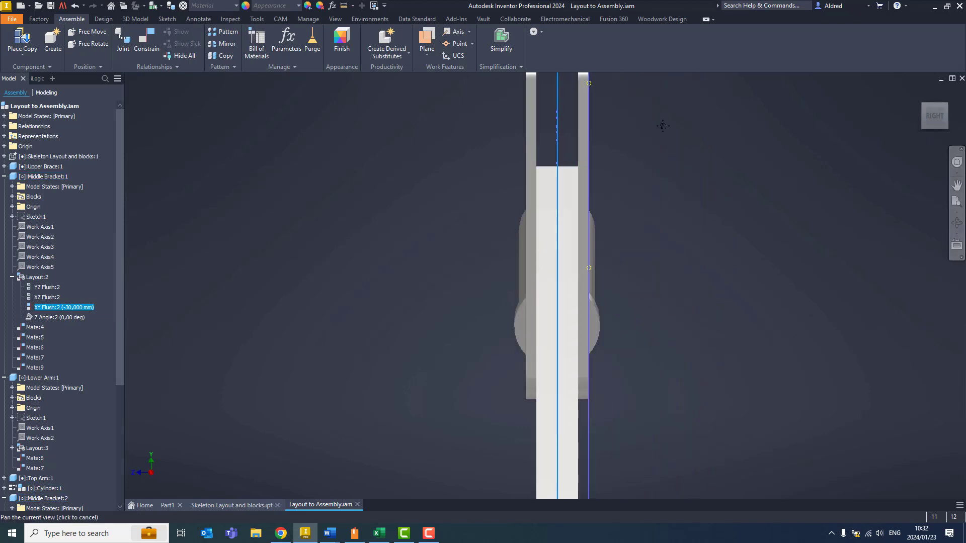
{"action": "middle_click_drag", "start_coordinate": [588, 249], "coordinate": [593, 339], "text": "shift"}
{"action": "scroll", "coordinate": [620, 308], "scroll_direction": "down", "scroll_amount": 3}
{"action": "middle_click_drag", "start_coordinate": [621, 307], "coordinate": [615, 266]}
{"action": "left_click", "coordinate": [258, 207]}
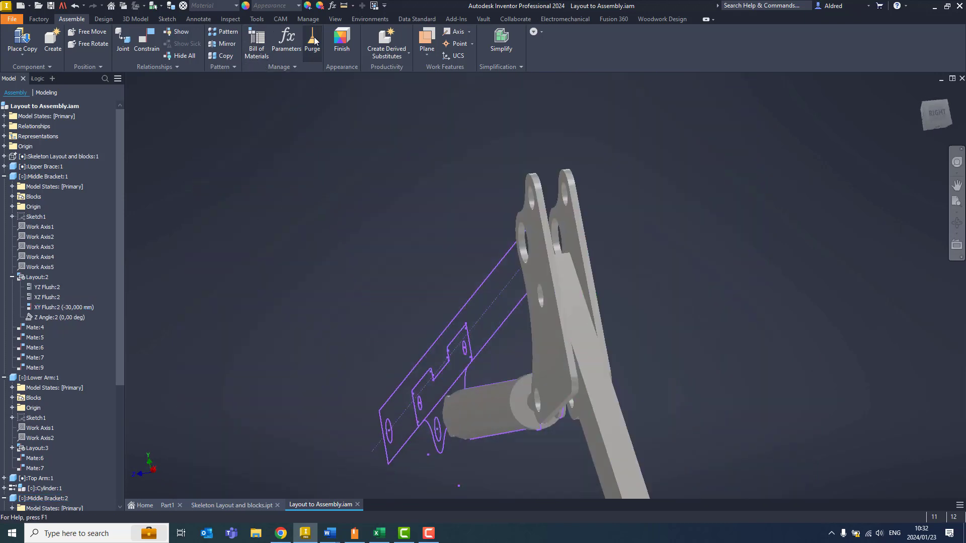
Run an interference analysis on Middle Bracket:1, Middle Bracket:2 and the lower arm as one set
{"action": "left_click", "coordinate": [336, 20]}
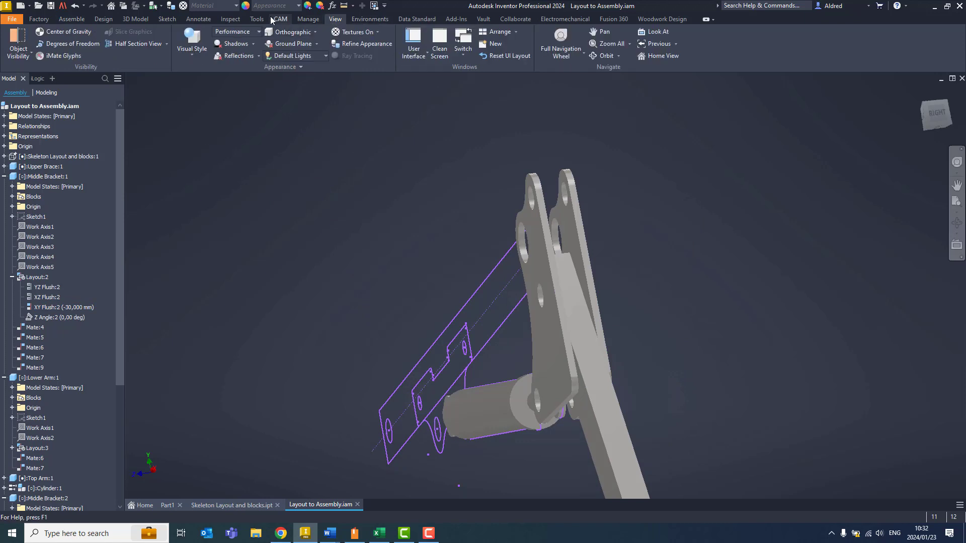
{"action": "left_click", "coordinate": [228, 20]}
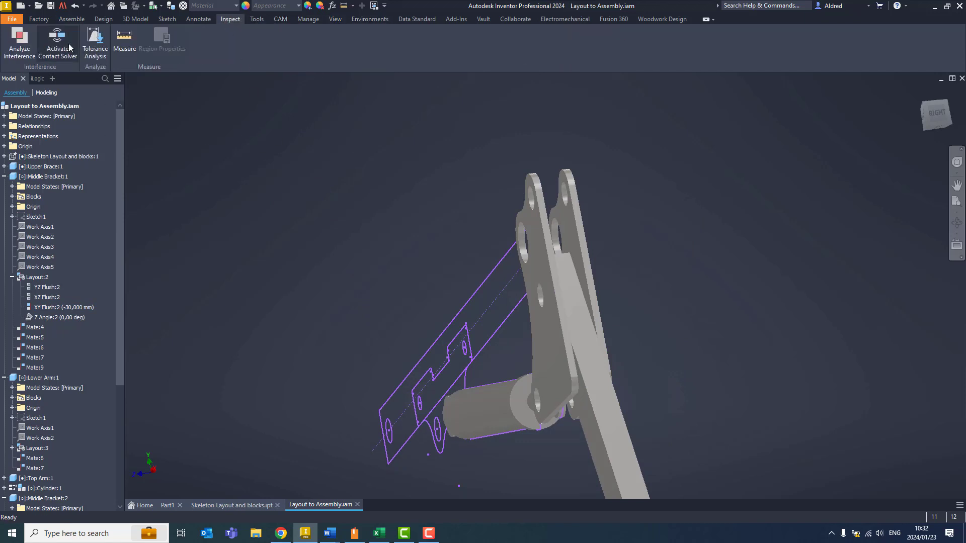
{"action": "left_click", "coordinate": [19, 40]}
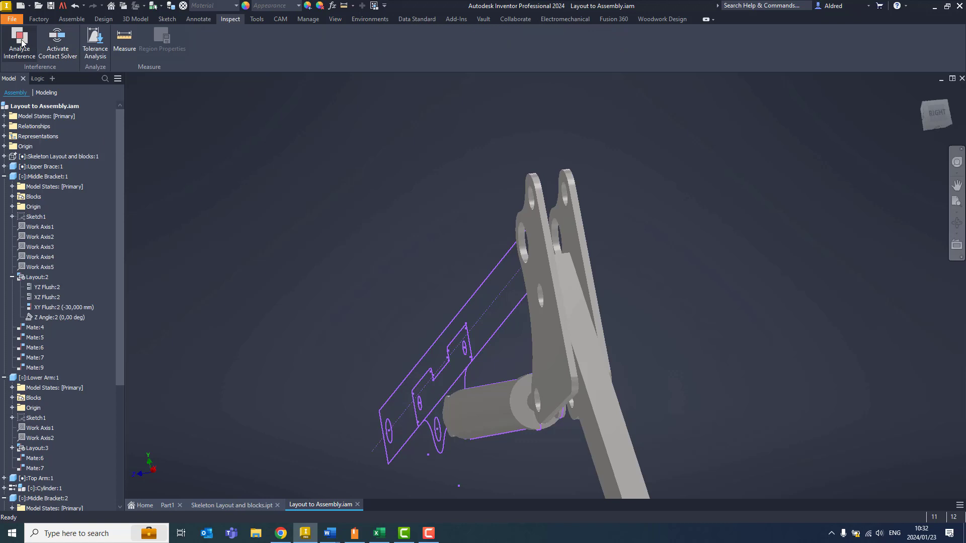
{"action": "left_click", "coordinate": [581, 225]}
{"action": "left_click", "coordinate": [573, 285]}
{"action": "left_click", "coordinate": [547, 276]}
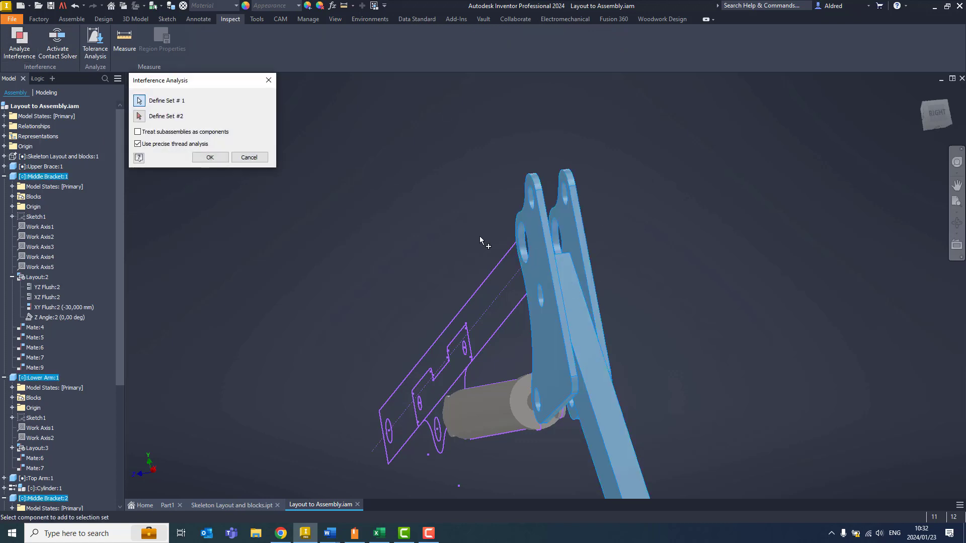
{"action": "left_click", "coordinate": [210, 157]}
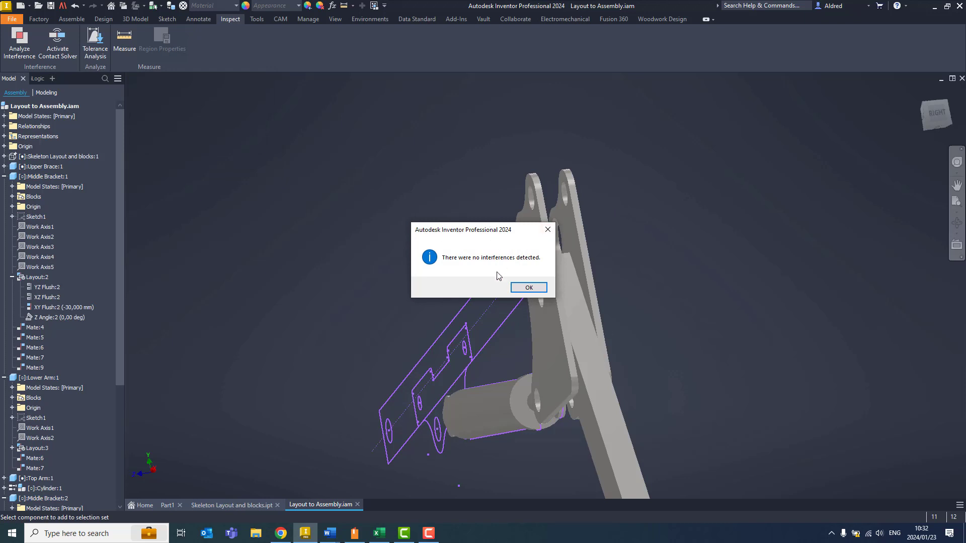
{"action": "left_click", "coordinate": [532, 288]}
Move the free end of the lower arm to test the linkage's motion
{"action": "middle_click_drag", "start_coordinate": [532, 288], "coordinate": [604, 289], "text": "shift"}
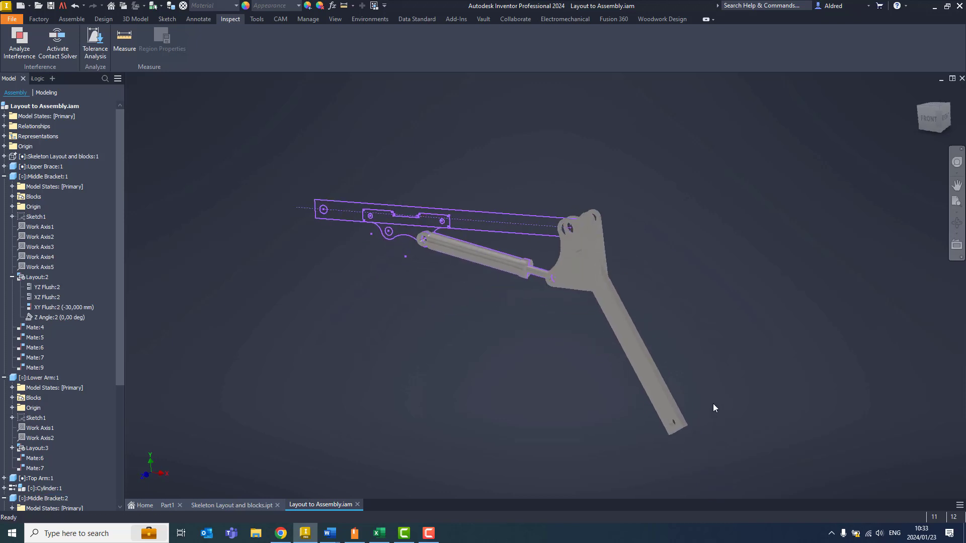
{"action": "left_click_drag", "start_coordinate": [686, 405], "coordinate": [654, 392]}
{"action": "scroll", "coordinate": [518, 248], "scroll_direction": "down", "scroll_amount": 5}
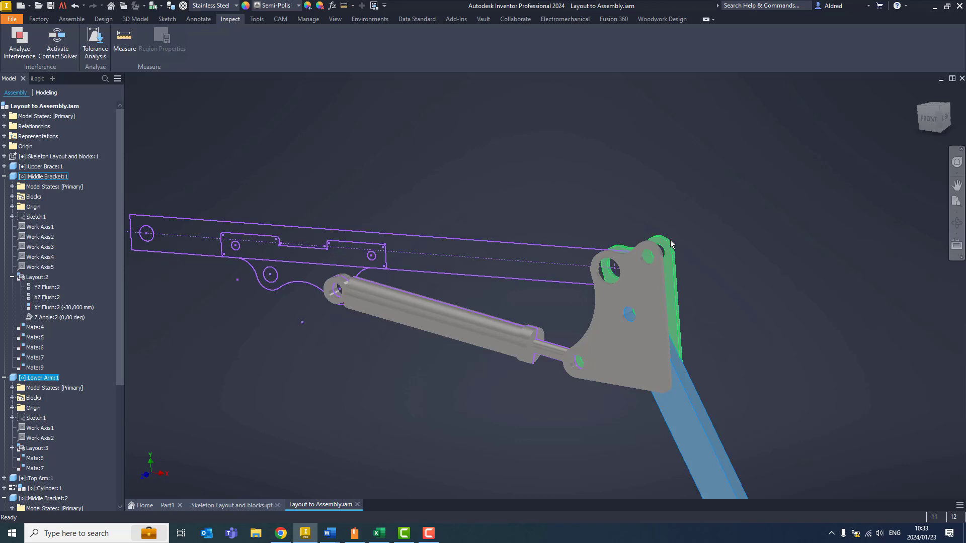
Collapse the expanded components and reorder the model tree so Middle Bracket:2 follows Middle Bracket:1 and Upper Brace:2 follows Upper Brace:1
{"action": "left_click", "coordinate": [4, 176]}
{"action": "left_click", "coordinate": [4, 187]}
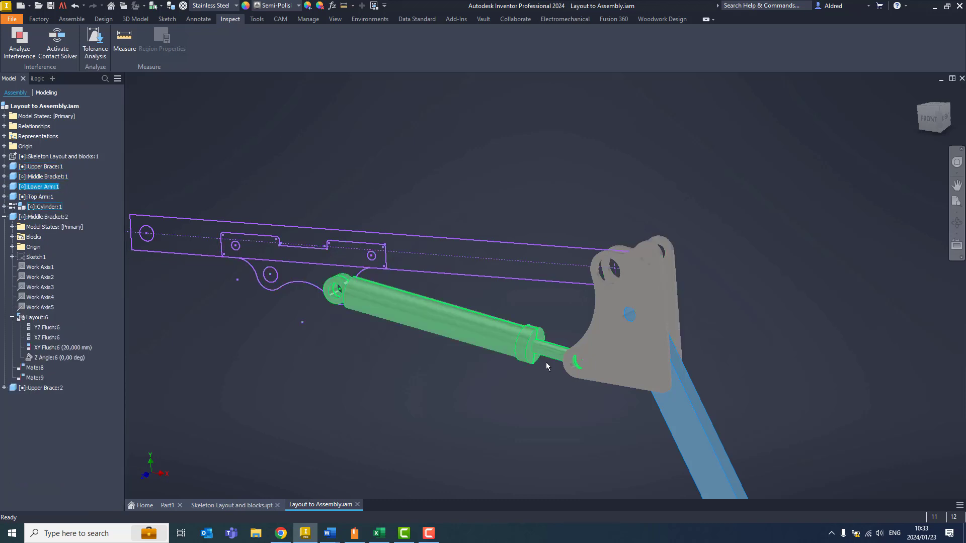
{"action": "left_click", "coordinate": [43, 177]}
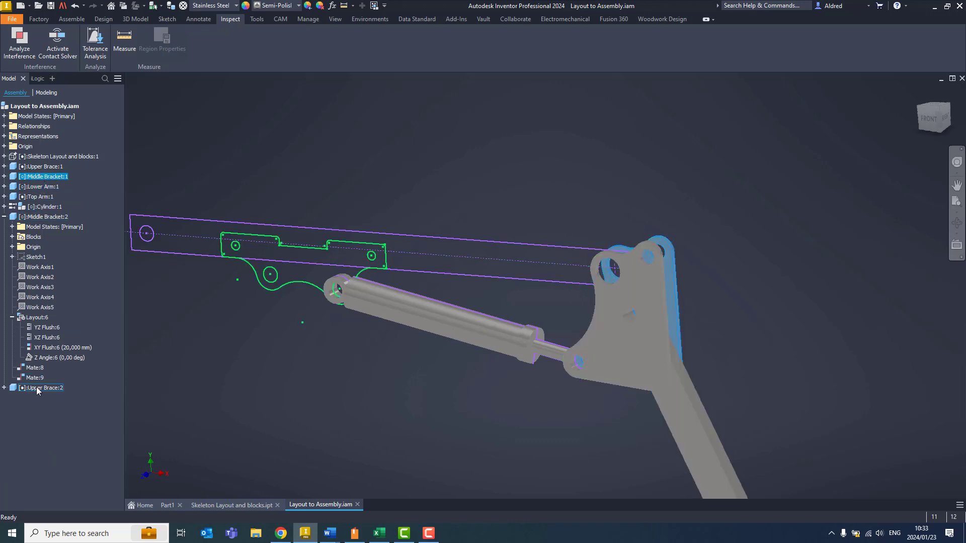
{"action": "left_click", "coordinate": [41, 388]}
{"action": "left_click", "coordinate": [4, 218]}
{"action": "left_click_drag", "start_coordinate": [39, 217], "coordinate": [44, 185]}
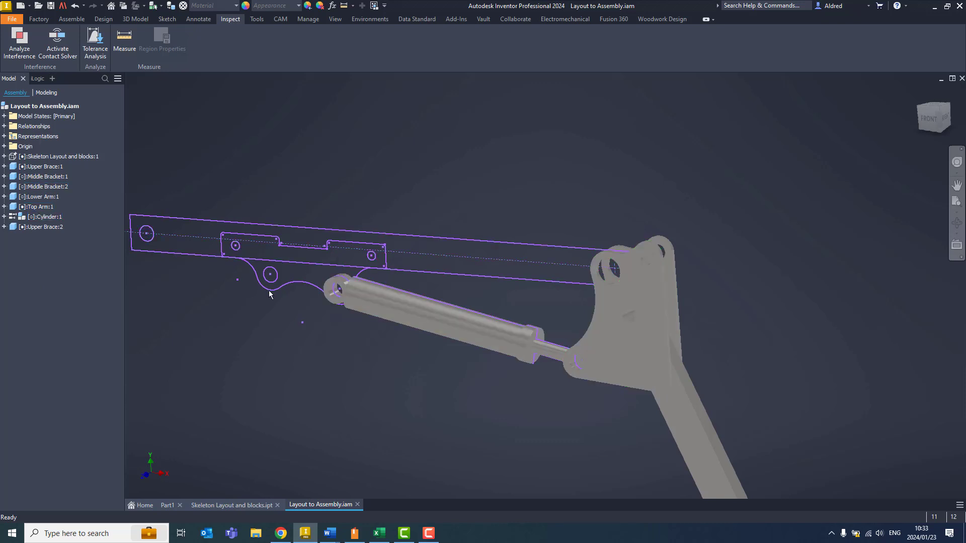
{"action": "left_click", "coordinate": [46, 167]}
{"action": "left_click", "coordinate": [40, 227]}
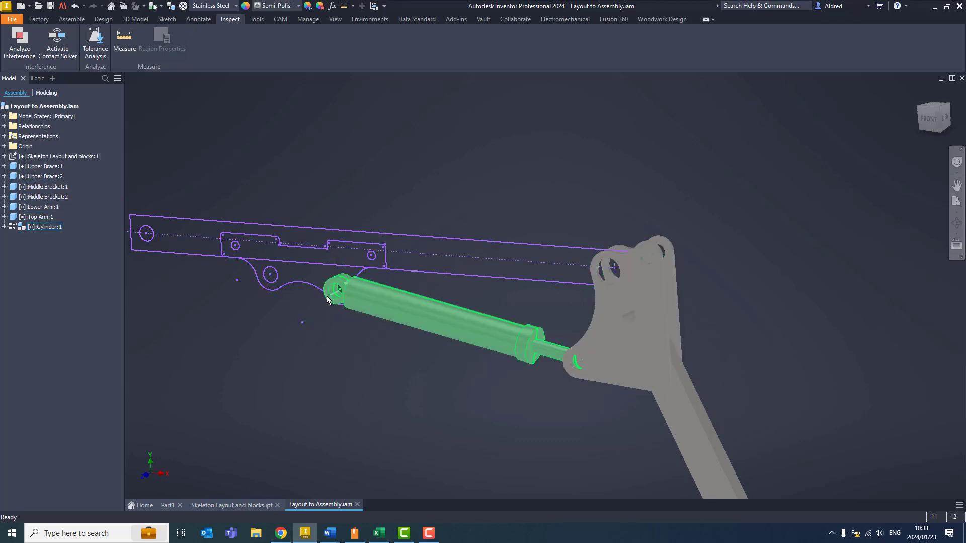
Expand the layout constraint of Upper Brace:1 and select its XY Flush relationship to show its offset and constrained planes
{"action": "scroll", "coordinate": [330, 283], "scroll_direction": "up", "scroll_amount": 5}
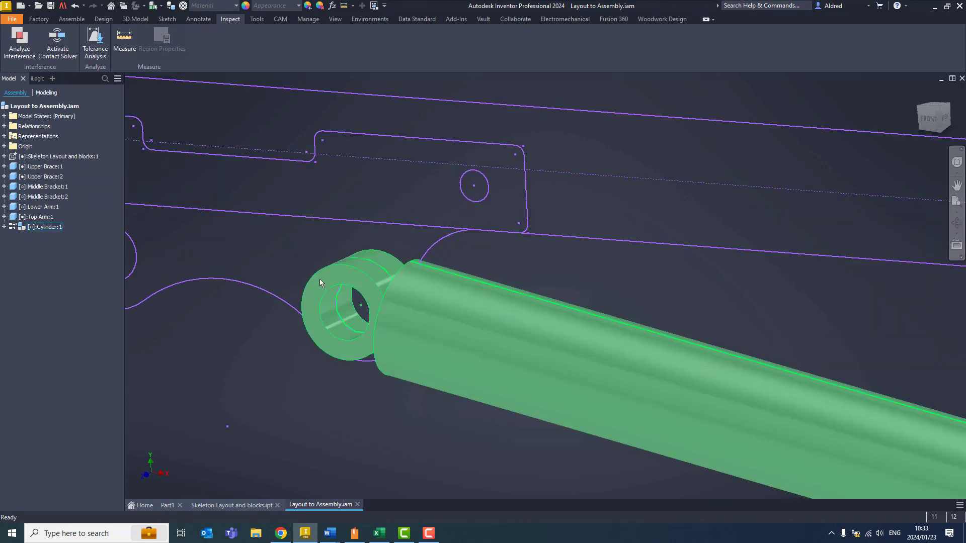
{"action": "left_click", "coordinate": [4, 167]}
{"action": "left_click", "coordinate": [12, 247]}
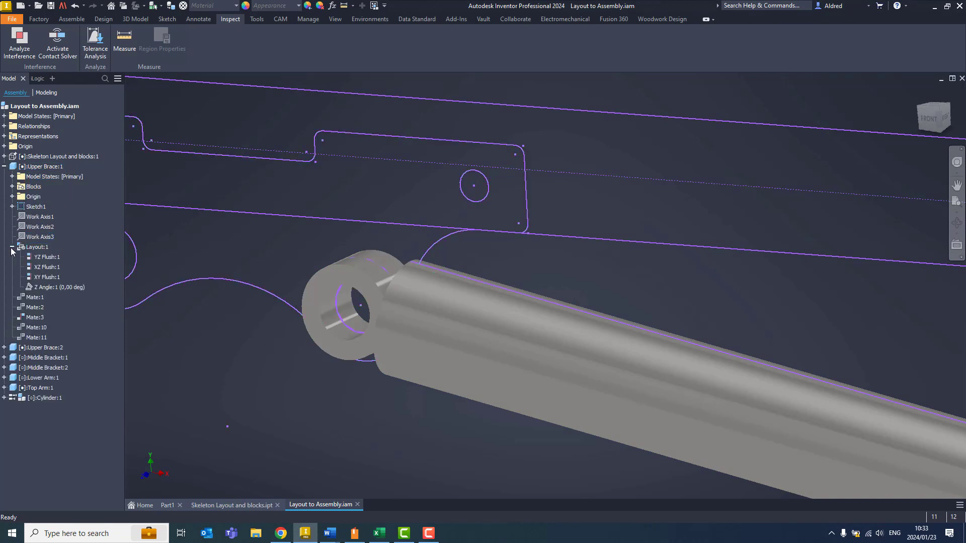
{"action": "left_click", "coordinate": [46, 277]}
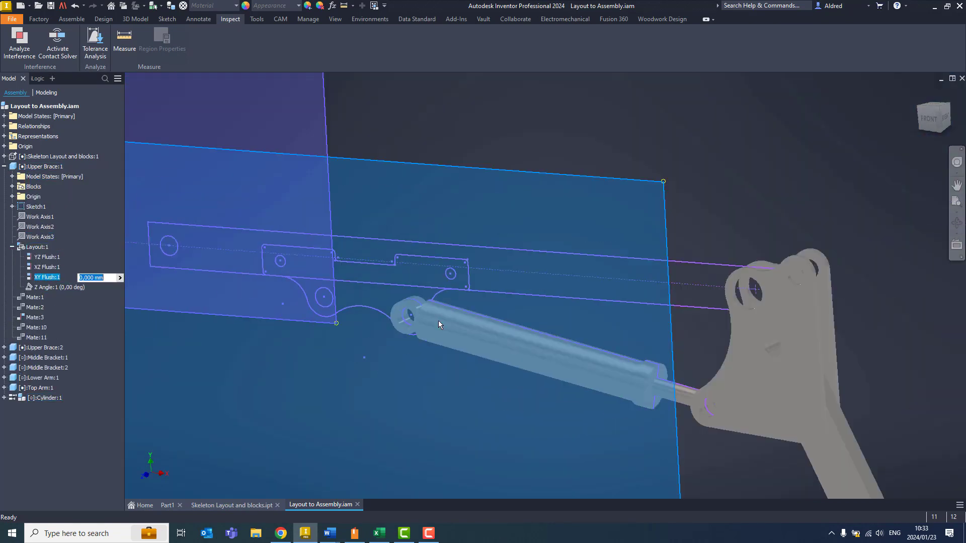
{"action": "middle_click_drag", "start_coordinate": [439, 321], "coordinate": [442, 304]}
{"action": "scroll", "coordinate": [441, 304], "scroll_direction": "down", "scroll_amount": 3}
{"action": "left_click", "coordinate": [437, 339]}
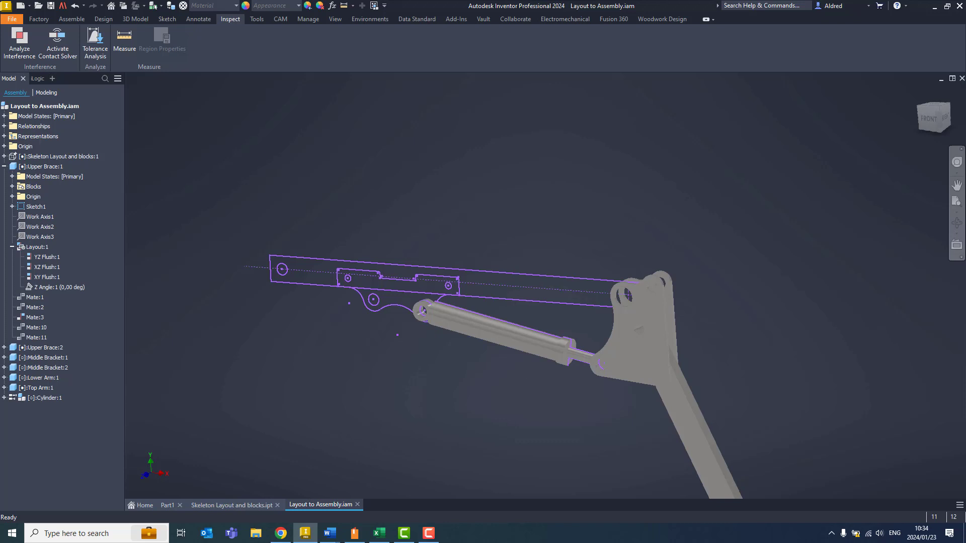
{"action": "middle_click_drag", "start_coordinate": [424, 301], "coordinate": [424, 302]}
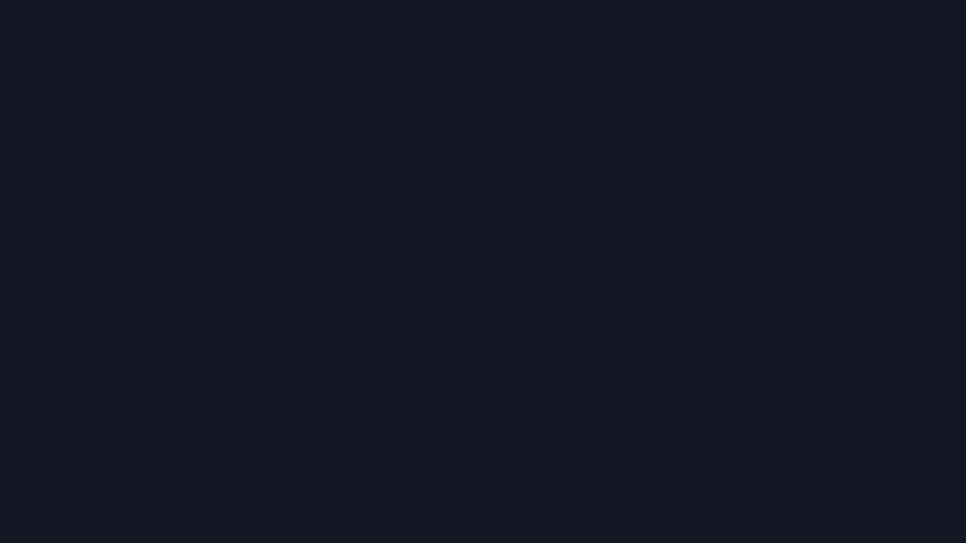